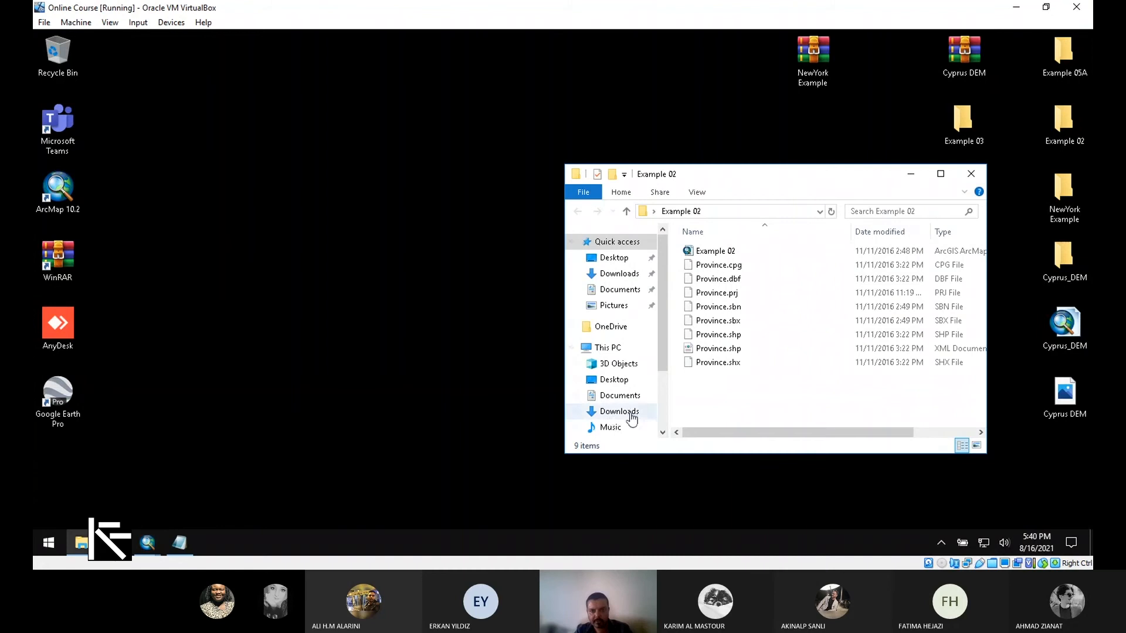
Step: Add Province.shp from the Example 02 folder to the map and open the Province layer's attribute table
{"action": "left_click_drag", "start_coordinate": [698, 394], "coordinate": [75, 247]}
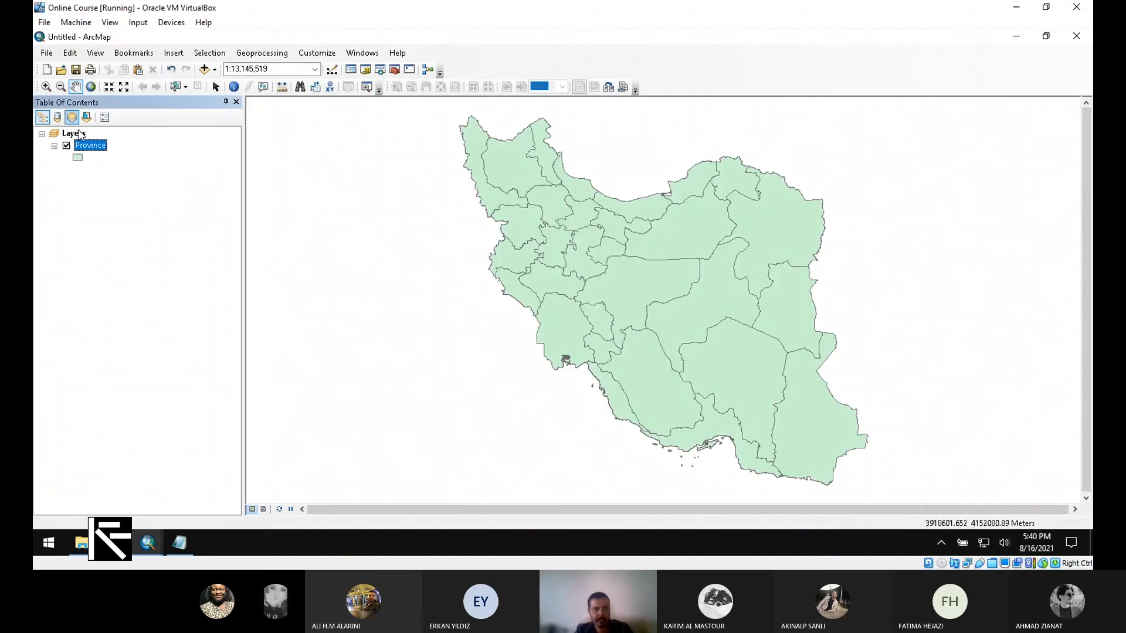
{"action": "right_click", "coordinate": [90, 144]}
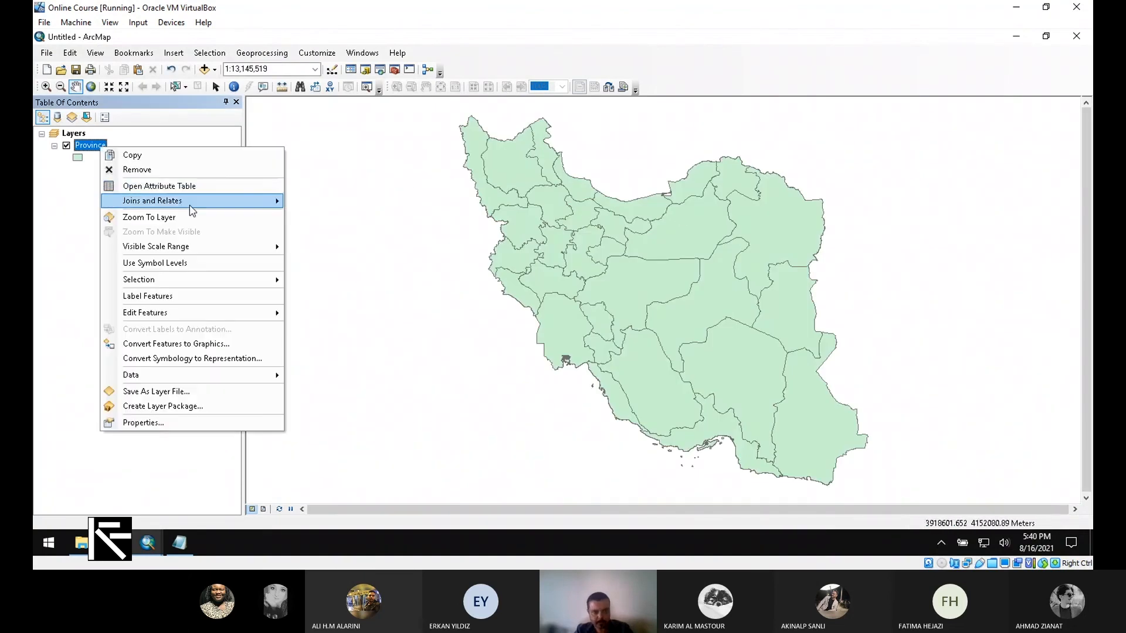
{"action": "left_click", "coordinate": [121, 183]}
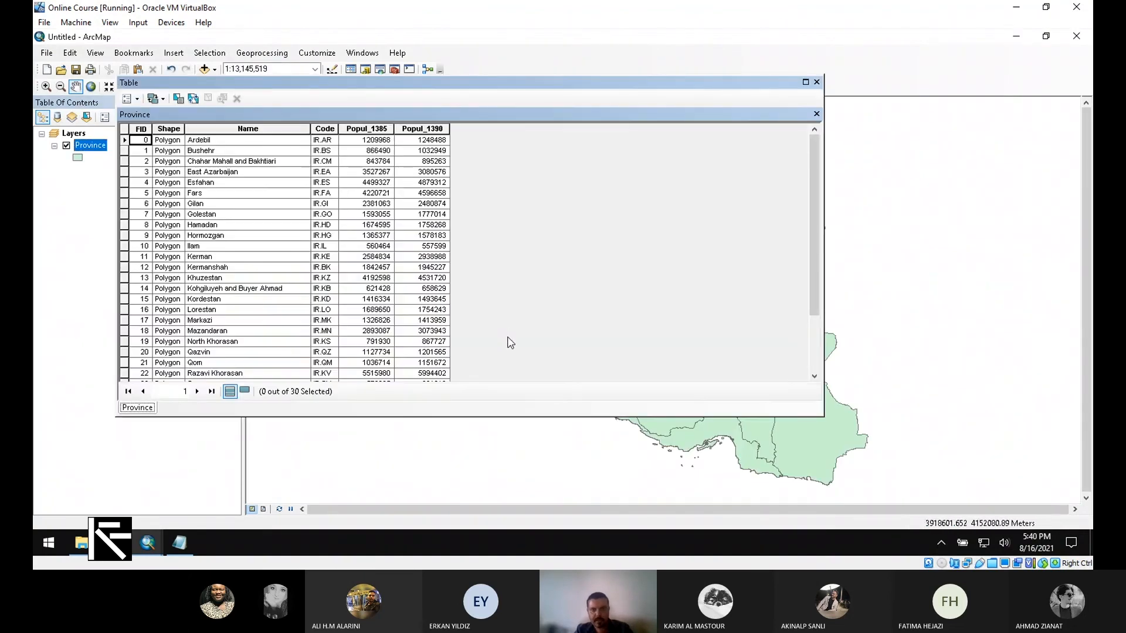
{"action": "scroll", "coordinate": [444, 202], "scroll_direction": "down", "scroll_amount": 3}
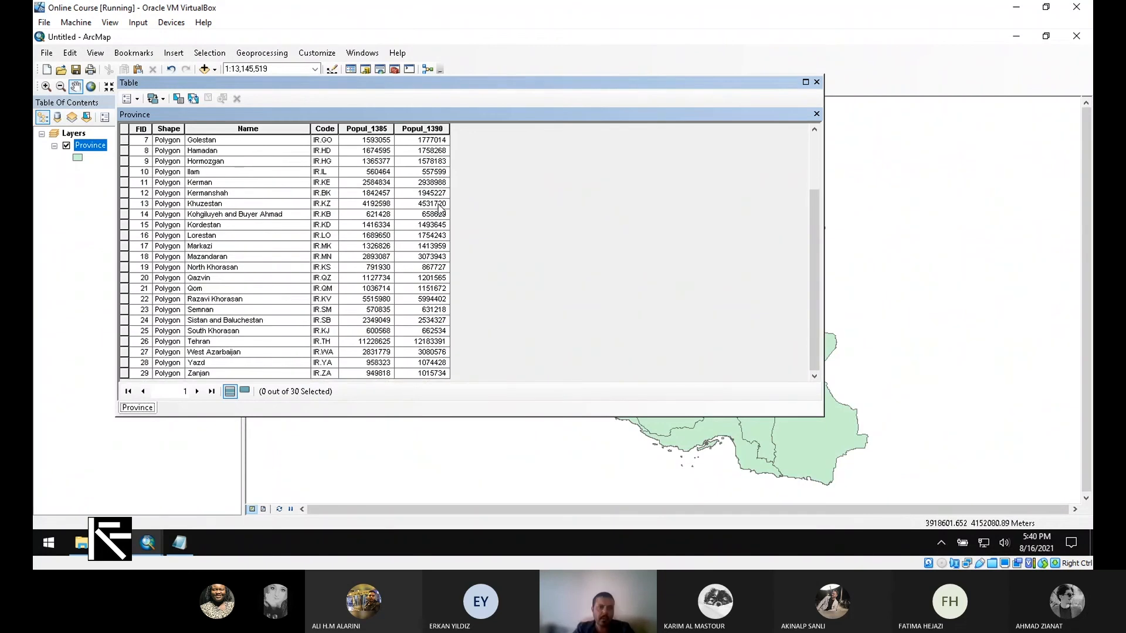
{"action": "scroll", "coordinate": [440, 209], "scroll_direction": "up", "scroll_amount": 2}
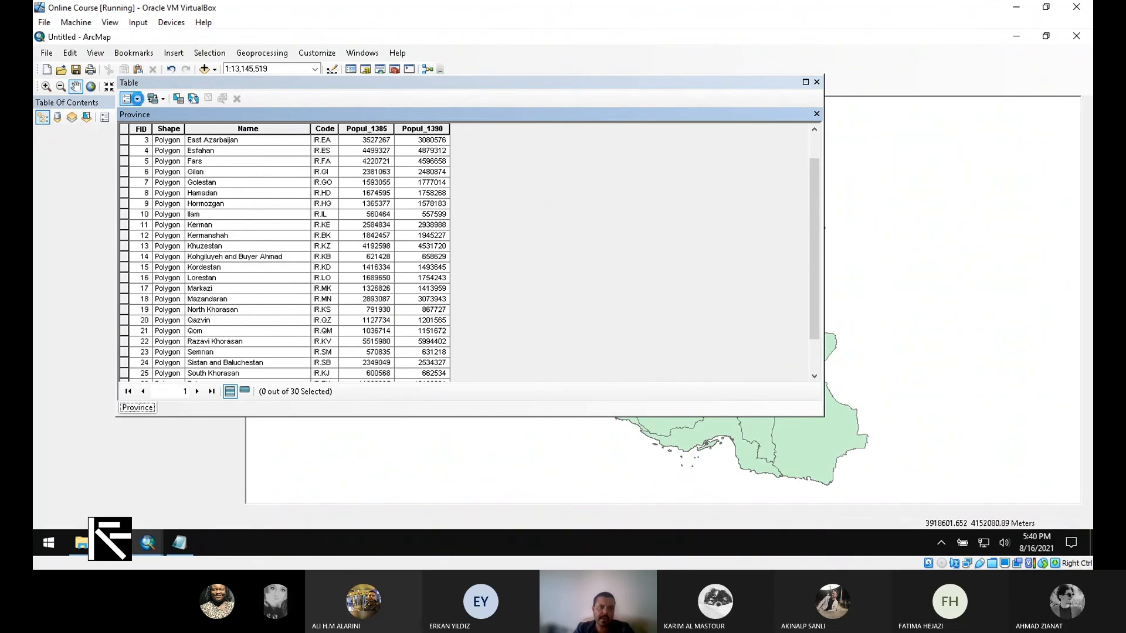
Step: Add a field named Area of type Double to the Province attribute table
{"action": "left_click", "coordinate": [138, 98]}
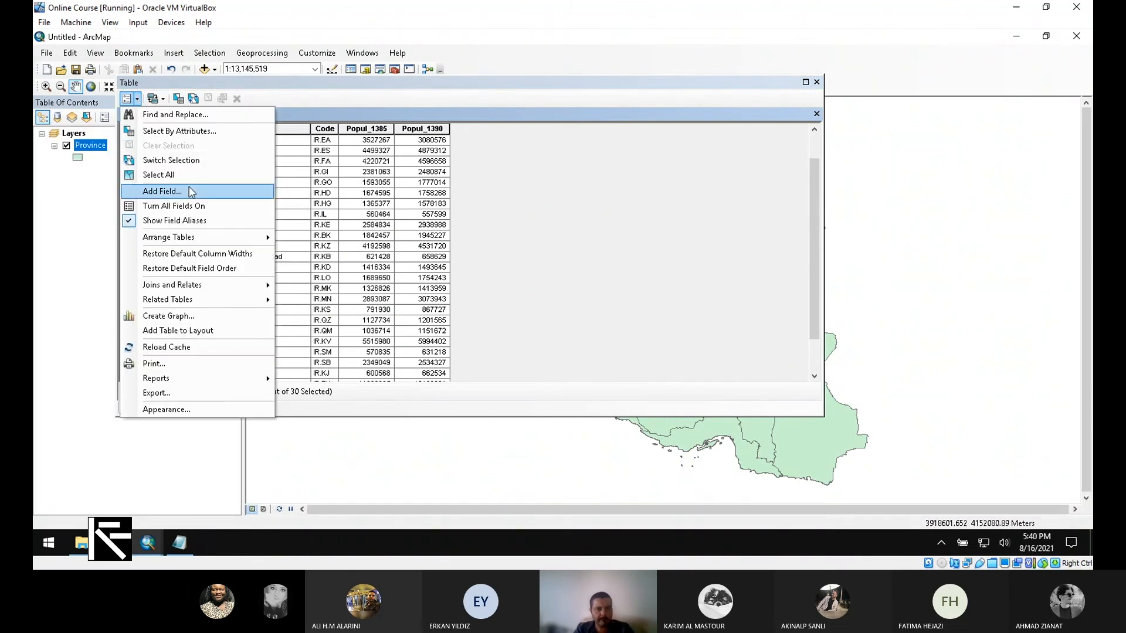
{"action": "left_click", "coordinate": [191, 192]}
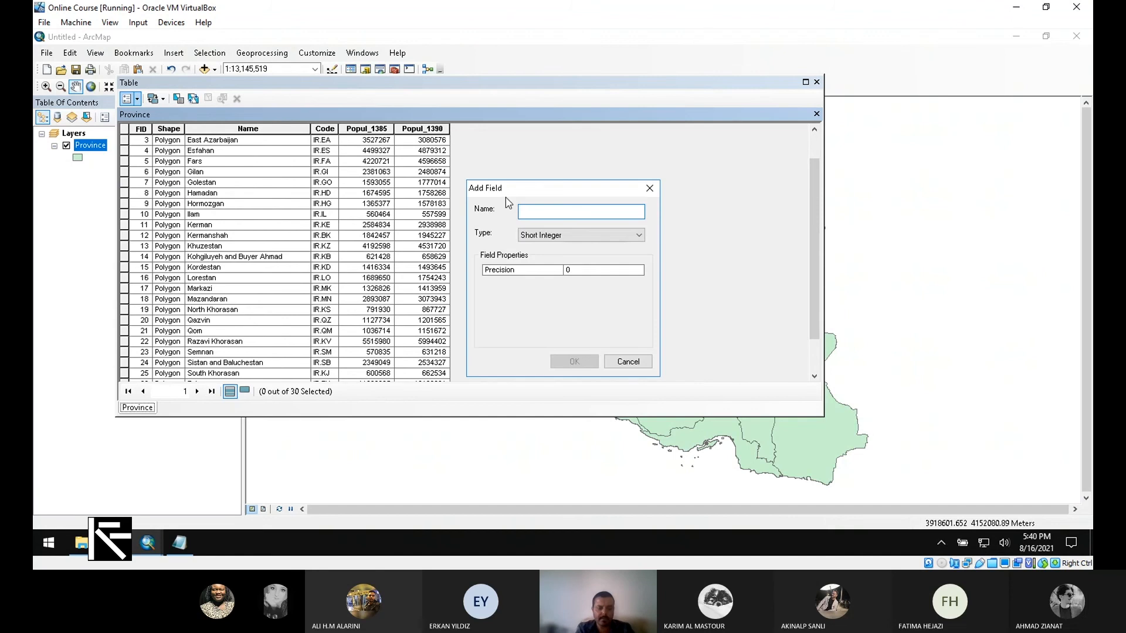
{"action": "type", "text": "Area"}
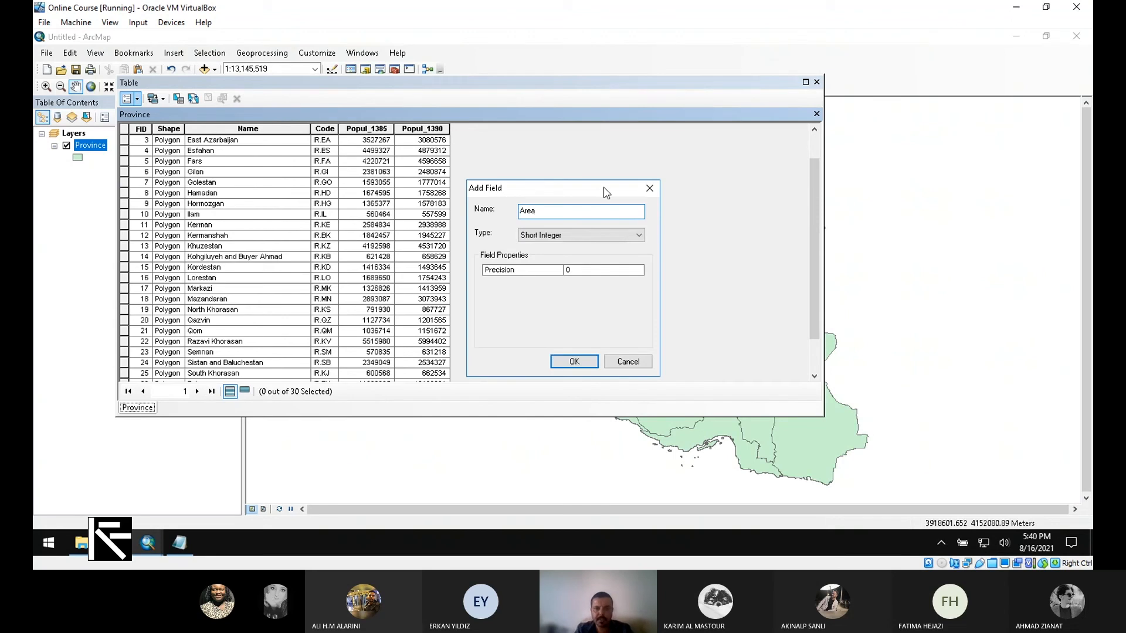
{"action": "left_click", "coordinate": [594, 234]}
{"action": "left_click", "coordinate": [564, 274]}
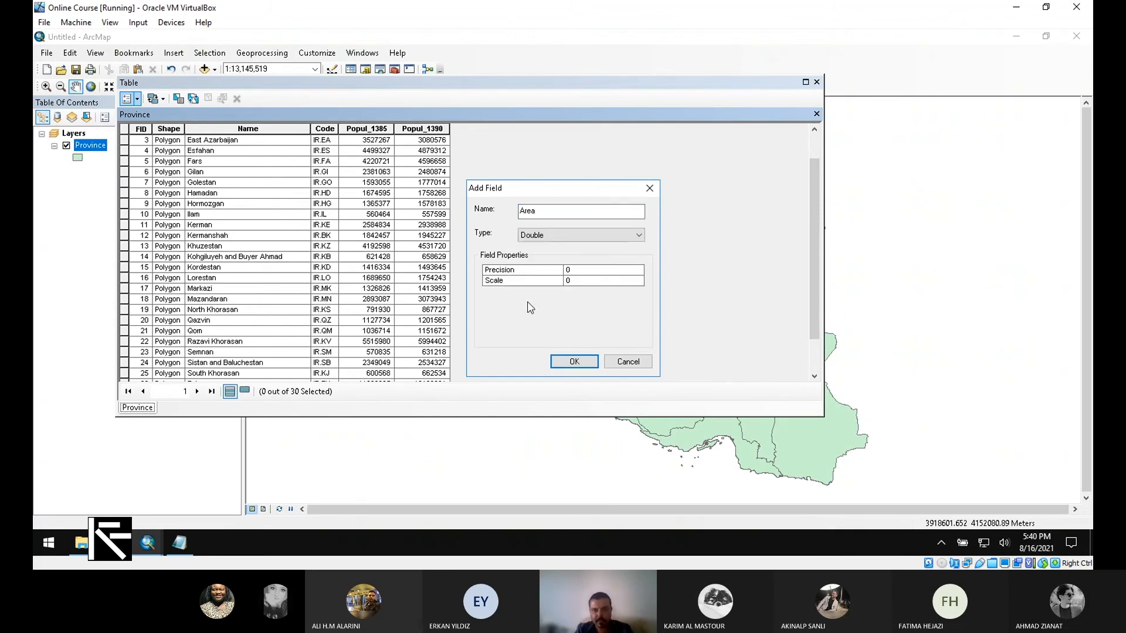
{"action": "left_click", "coordinate": [574, 362]}
Step: Calculate the Area field from the province geometry in square kilometers, using the data source's coordinate system
{"action": "right_click", "coordinate": [514, 129]}
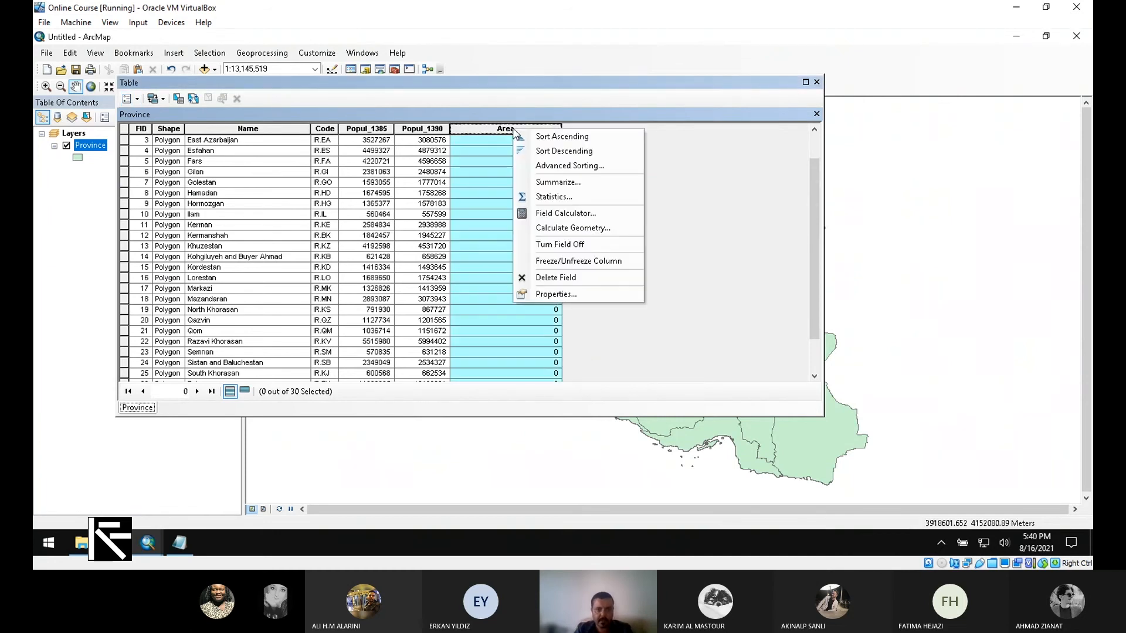
{"action": "left_click", "coordinate": [573, 228]}
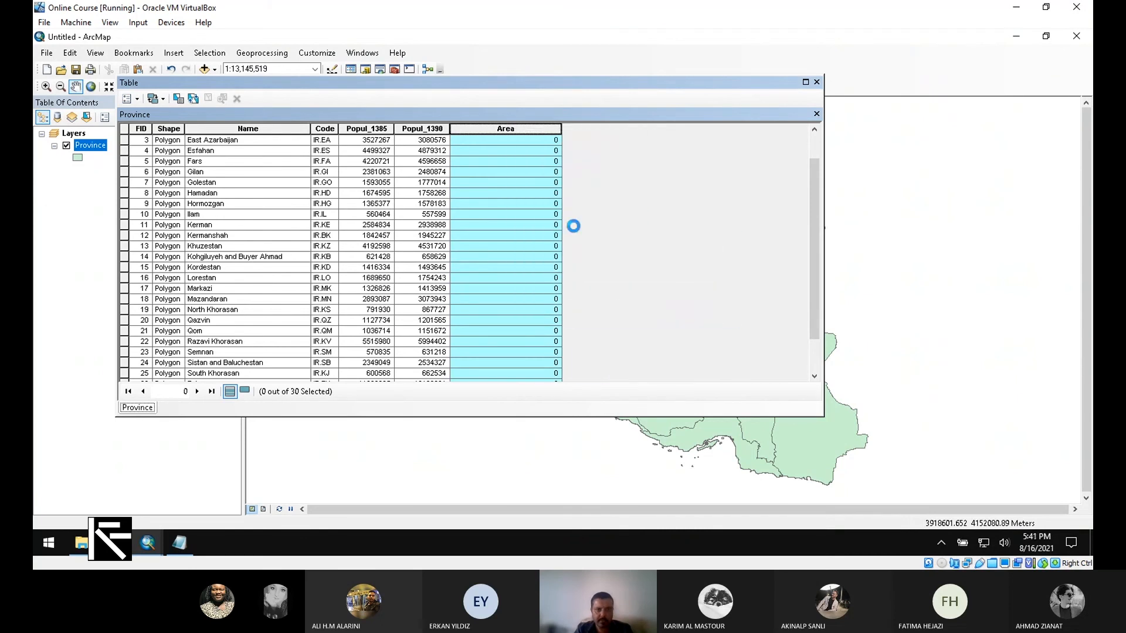
{"action": "left_click", "coordinate": [532, 306]}
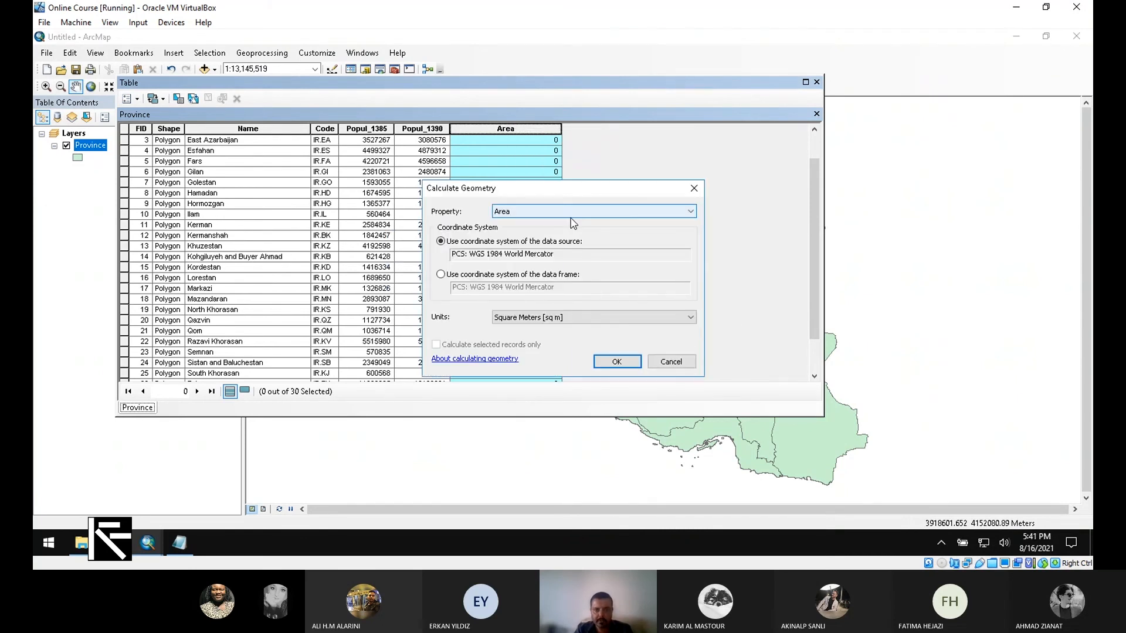
{"action": "left_click", "coordinate": [573, 211]}
{"action": "left_click", "coordinate": [585, 216]}
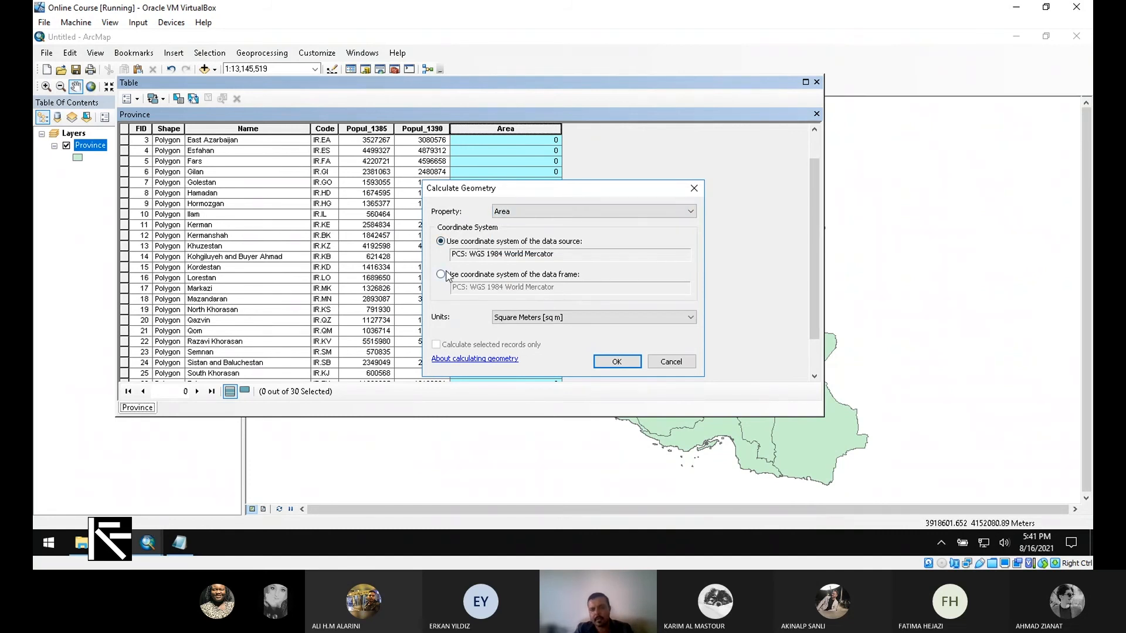
{"action": "left_click", "coordinate": [620, 315]}
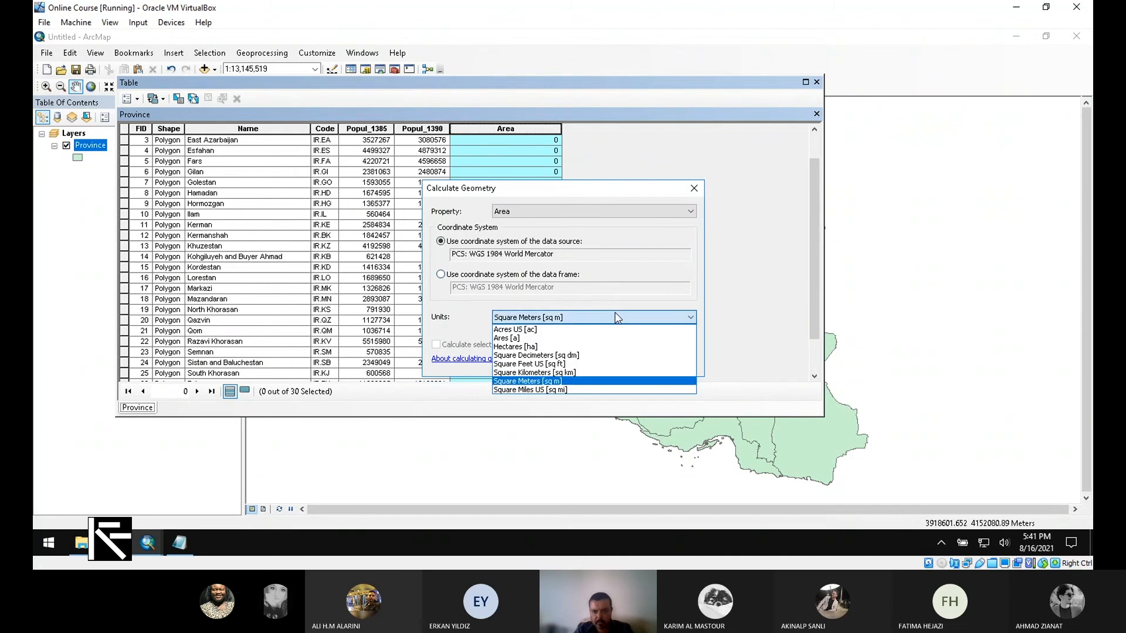
{"action": "left_click", "coordinate": [604, 373]}
{"action": "left_click", "coordinate": [618, 362]}
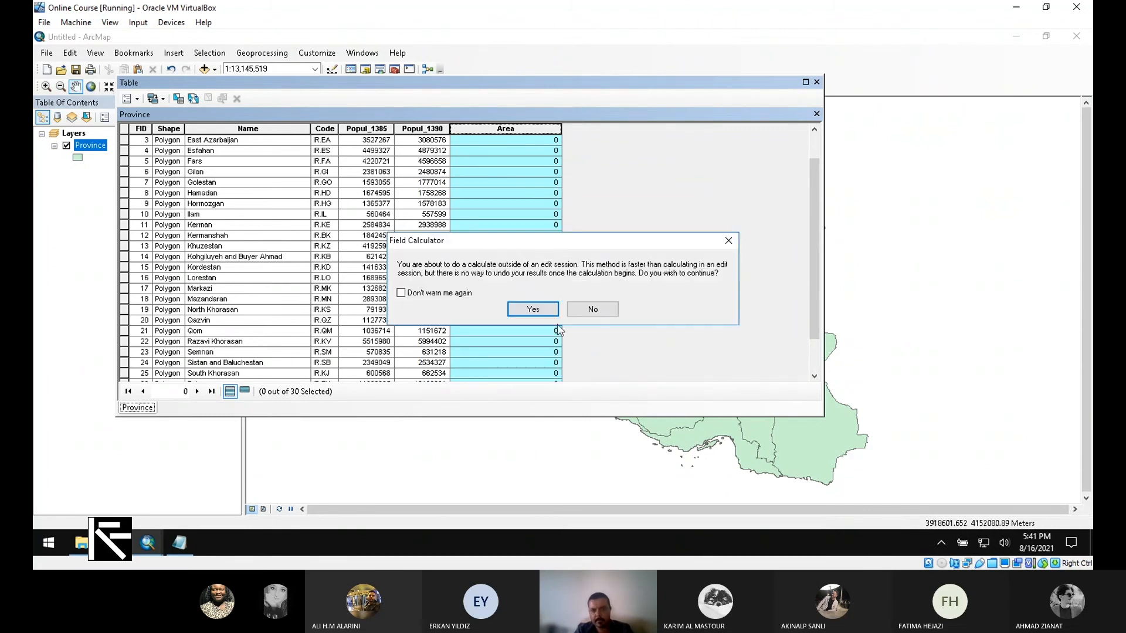
{"action": "left_click", "coordinate": [545, 308]}
{"action": "scroll", "coordinate": [550, 311], "scroll_direction": "down", "scroll_amount": 1}
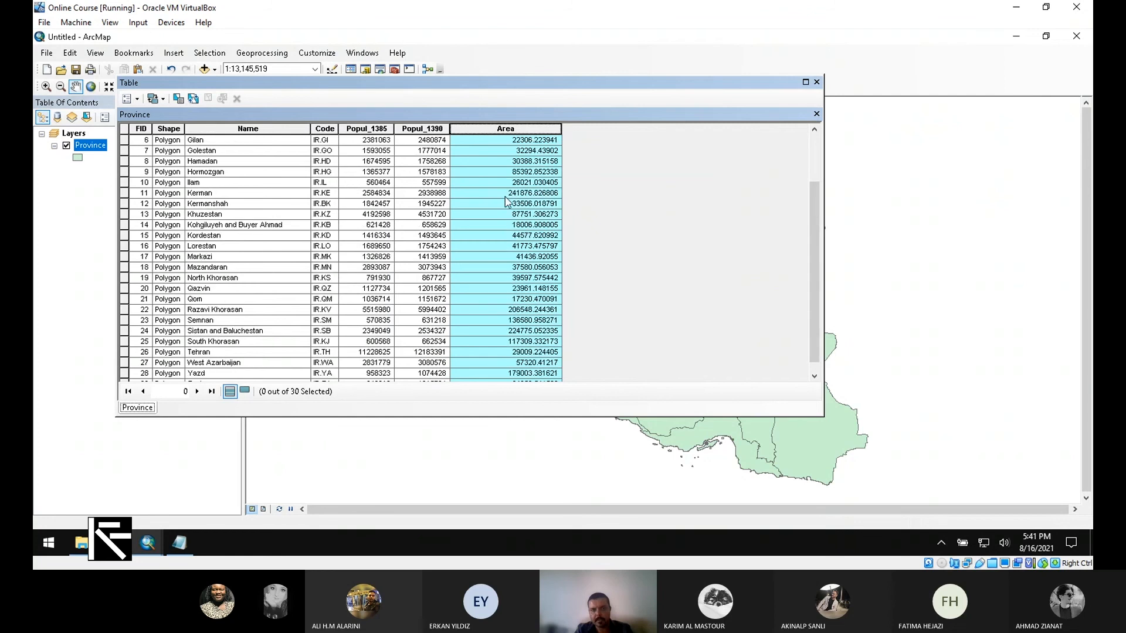
{"action": "scroll", "coordinate": [510, 235], "scroll_direction": "up", "scroll_amount": 2}
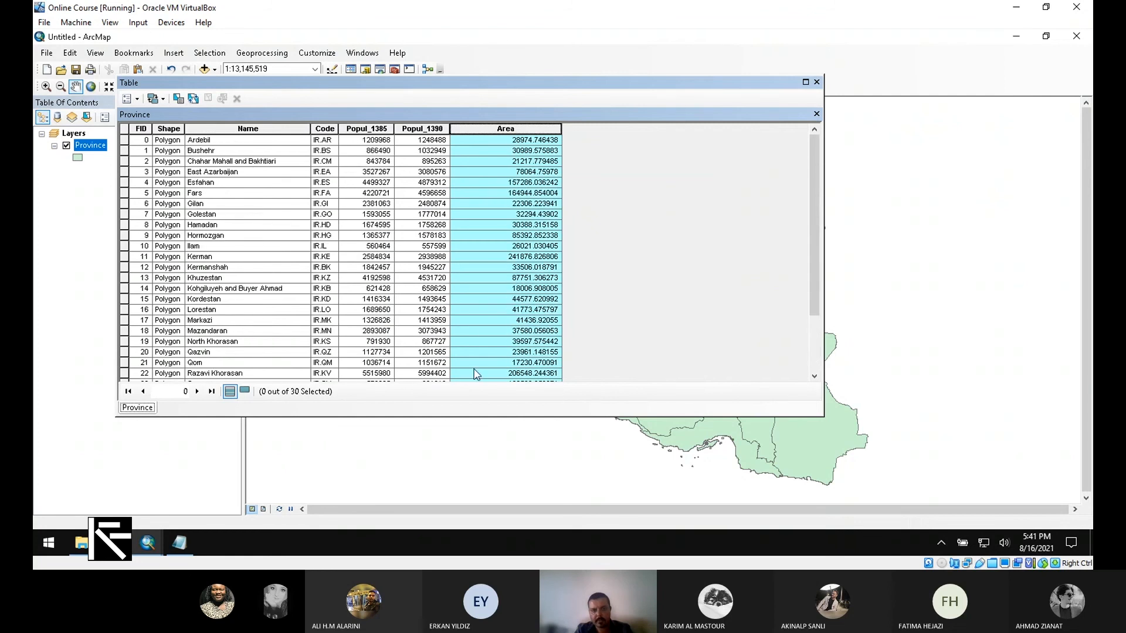
{"action": "left_click", "coordinate": [369, 130]}
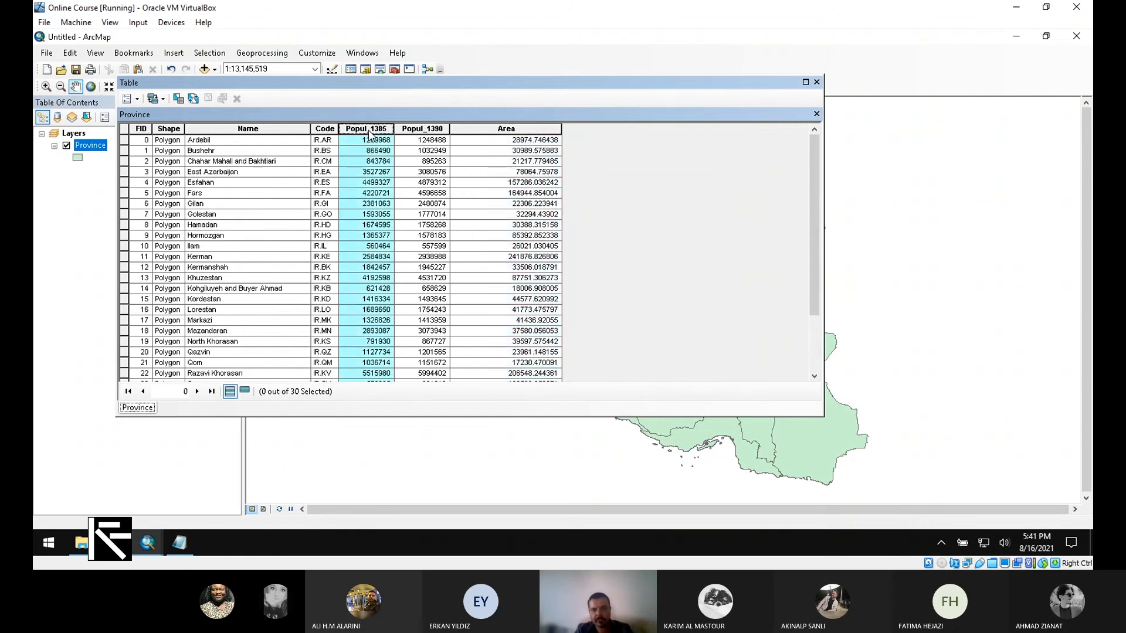
{"action": "left_click", "coordinate": [503, 129]}
Step: Try to add another field of type Double named Pop_Density to the Province table
{"action": "left_click", "coordinate": [128, 99]}
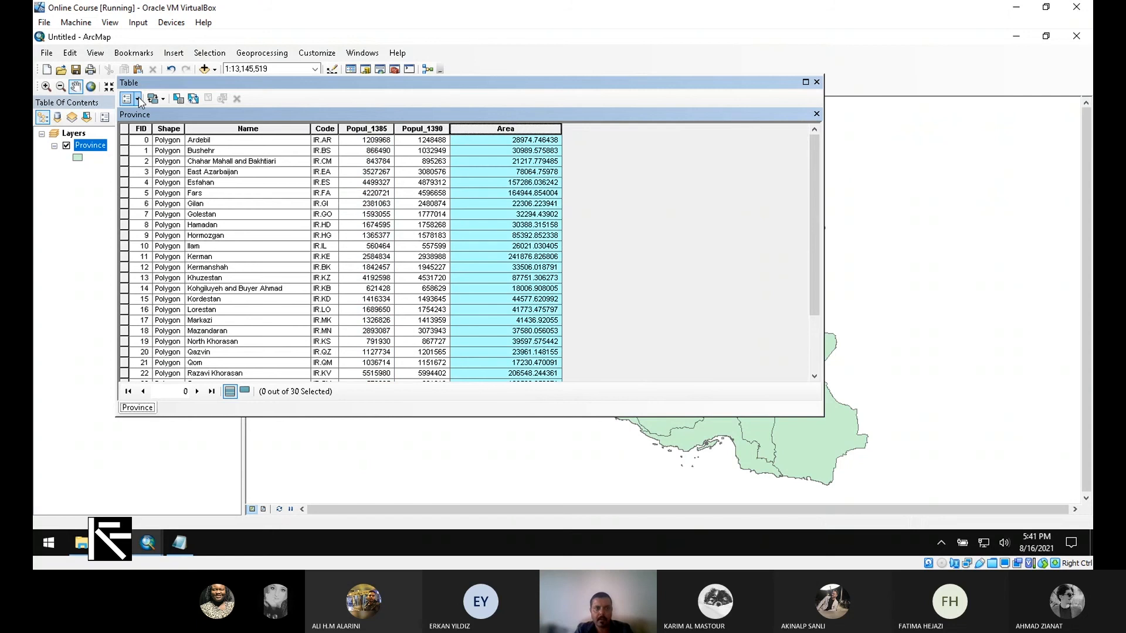
{"action": "left_click", "coordinate": [171, 192]}
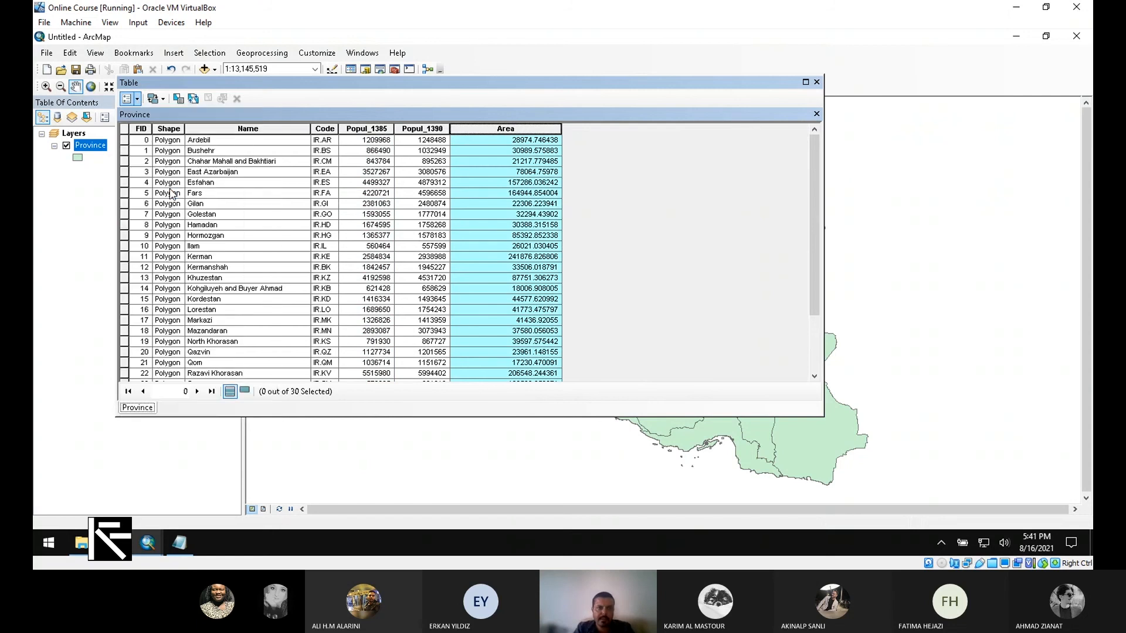
{"action": "type", "text": "P"}
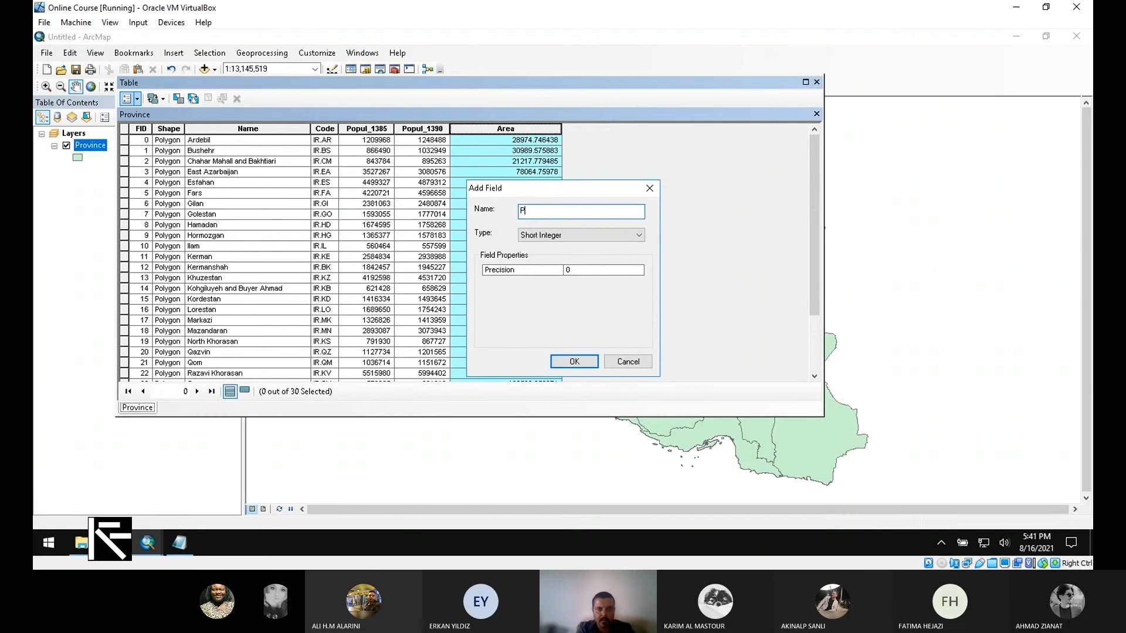
{"action": "type", "text": "op_Density"}
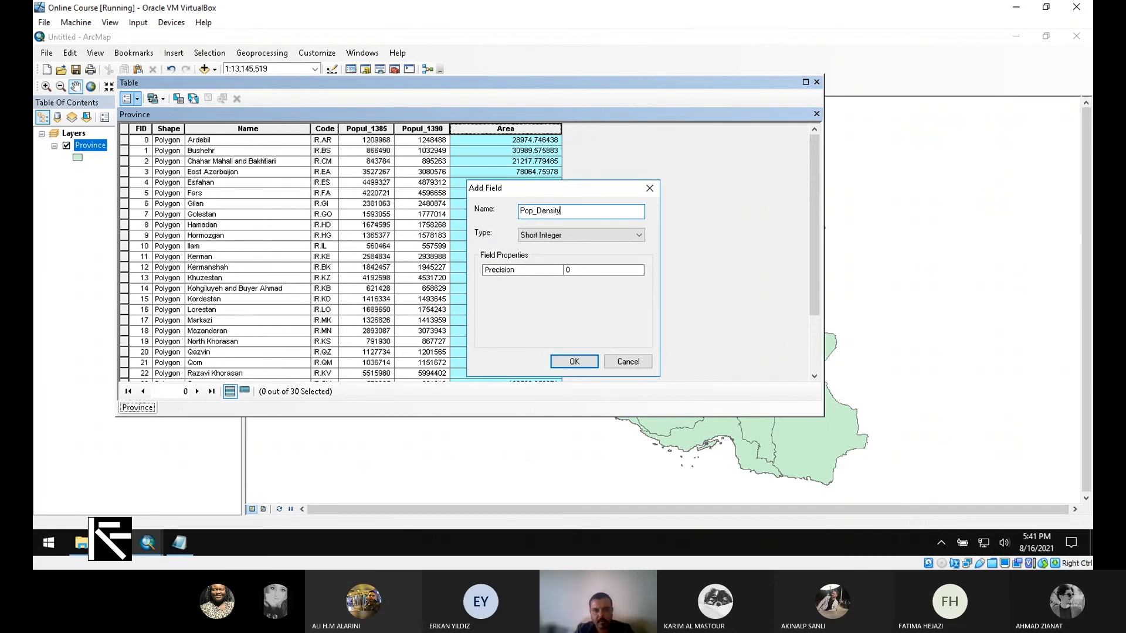
{"action": "left_click", "coordinate": [598, 235]}
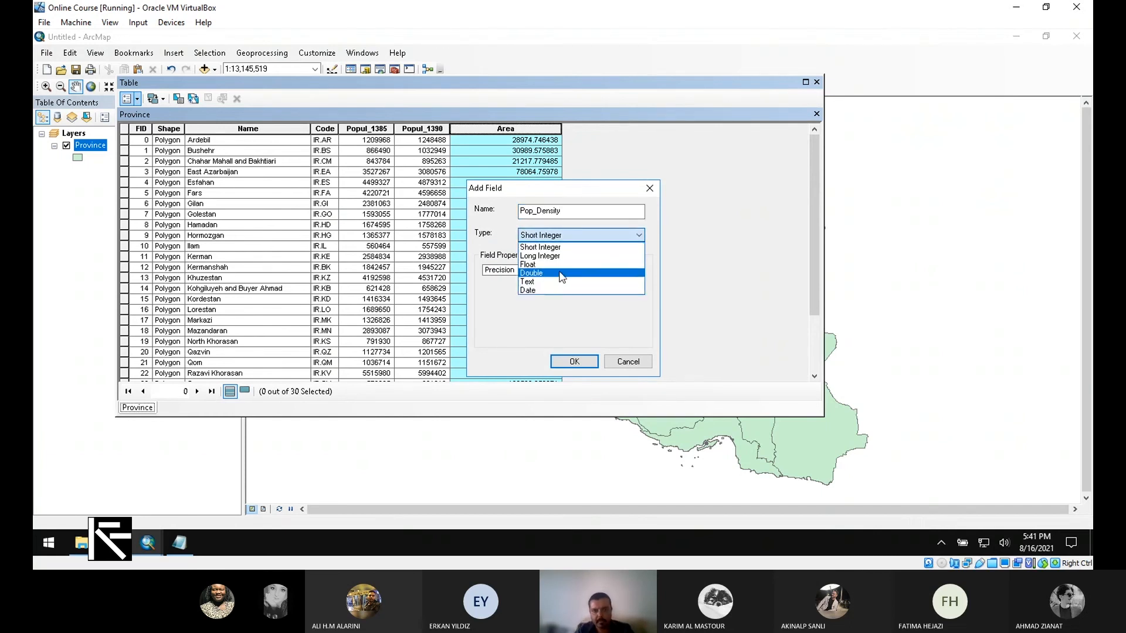
{"action": "left_click", "coordinate": [537, 273]}
{"action": "left_click", "coordinate": [591, 363]}
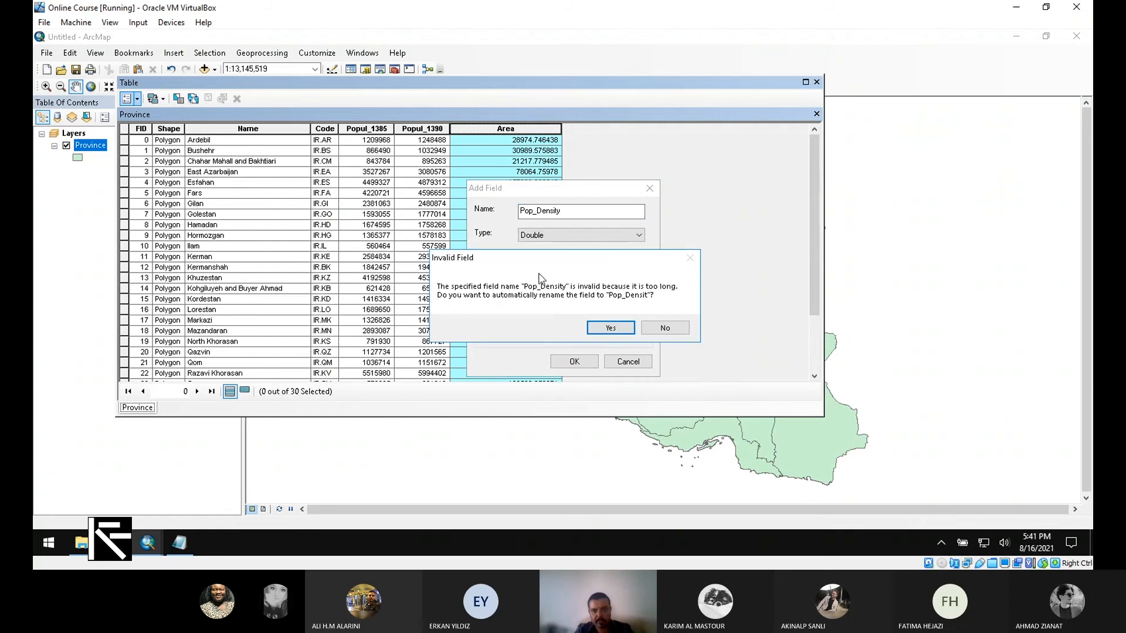
{"action": "left_click", "coordinate": [665, 327]}
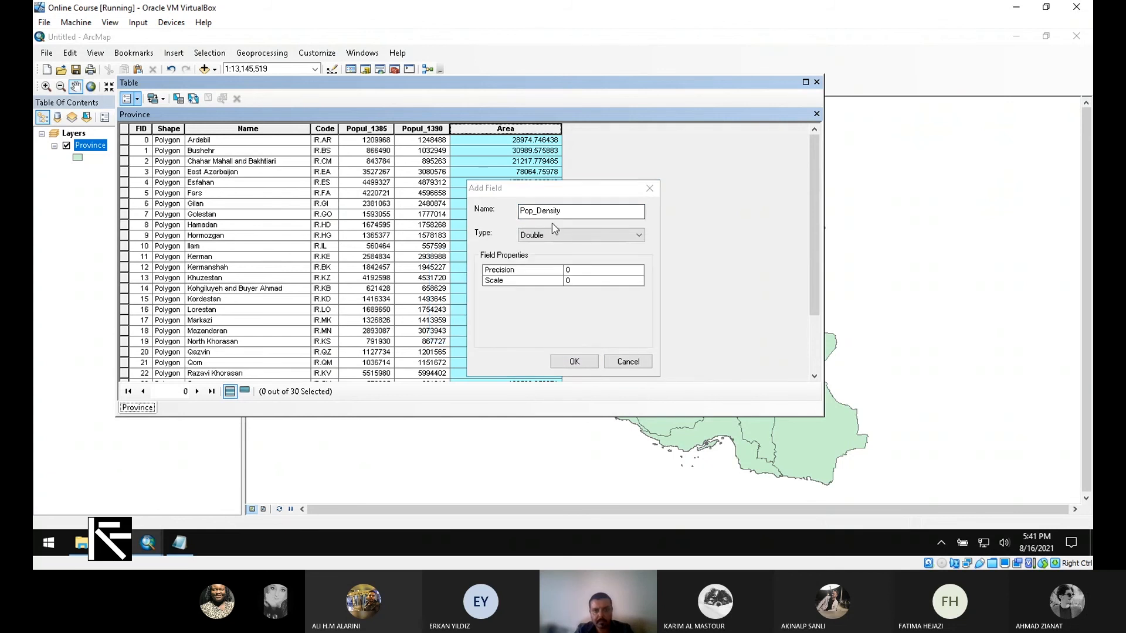
Step: Shorten the new field's name to Density and add it to the table
{"action": "left_click_drag", "start_coordinate": [540, 217], "coordinate": [308, 153]}
{"action": "key", "text": "BackSpace"}
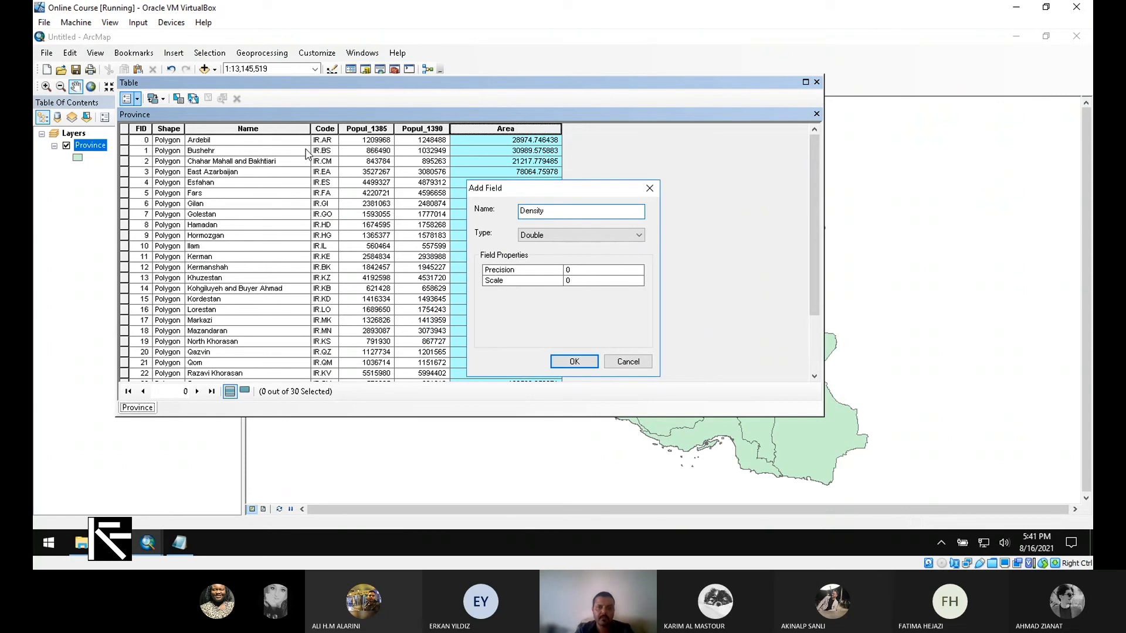
{"action": "left_click", "coordinate": [585, 363]}
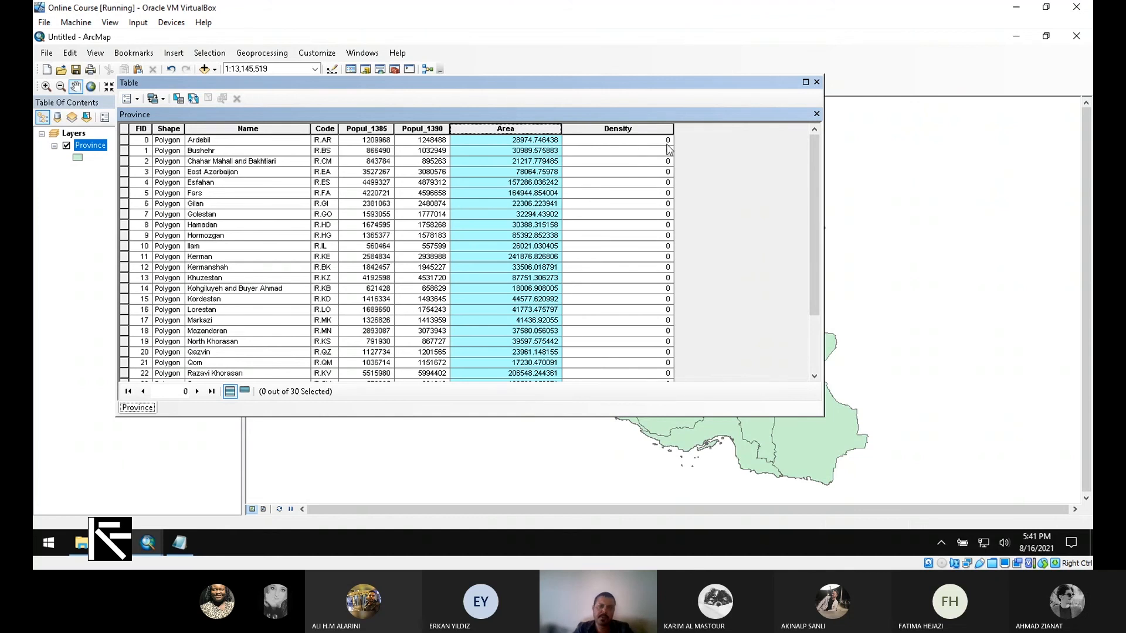
Step: Calculate the Density field with the Field Calculator expression [Popul_1385] / [Area] and review the records
{"action": "left_click", "coordinate": [610, 126]}
{"action": "right_click", "coordinate": [610, 127]}
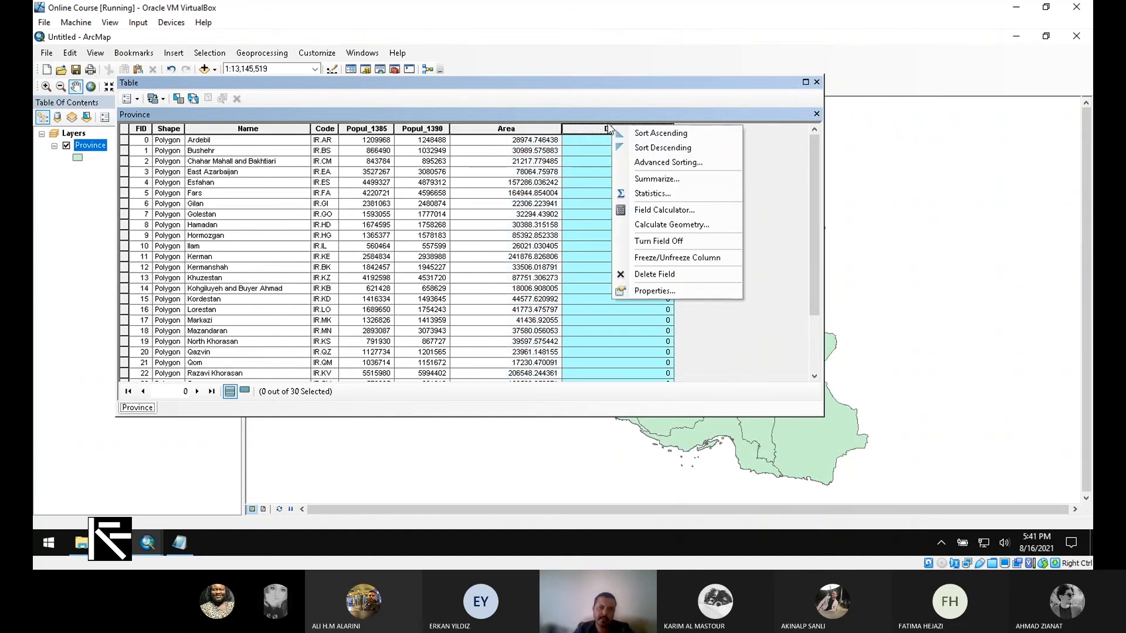
{"action": "left_click", "coordinate": [665, 211]}
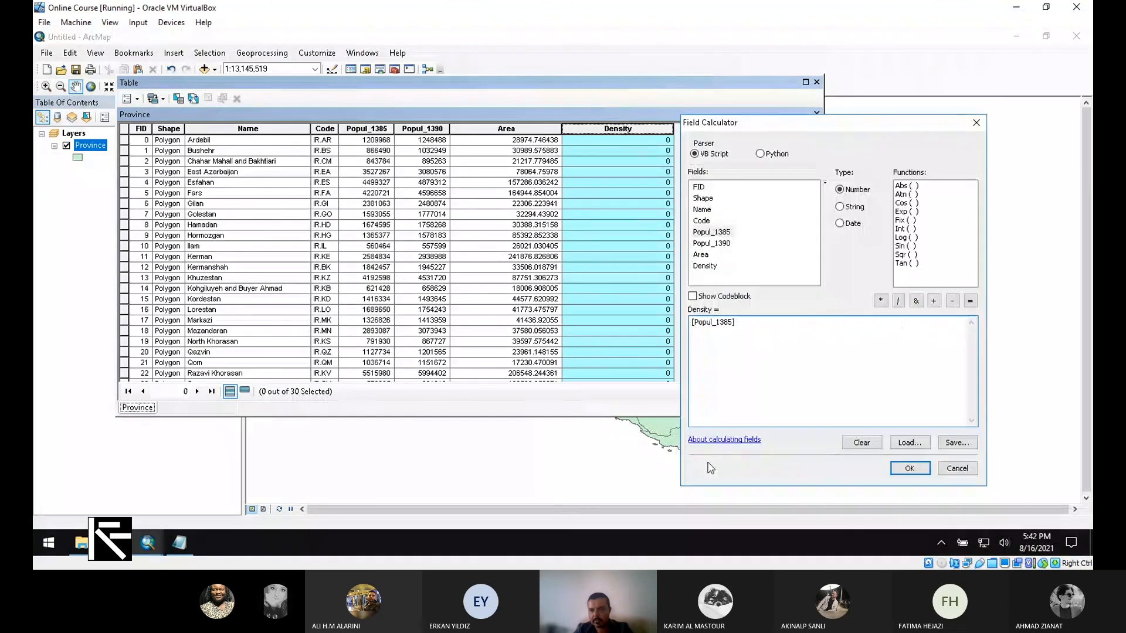
{"action": "left_click", "coordinate": [899, 302]}
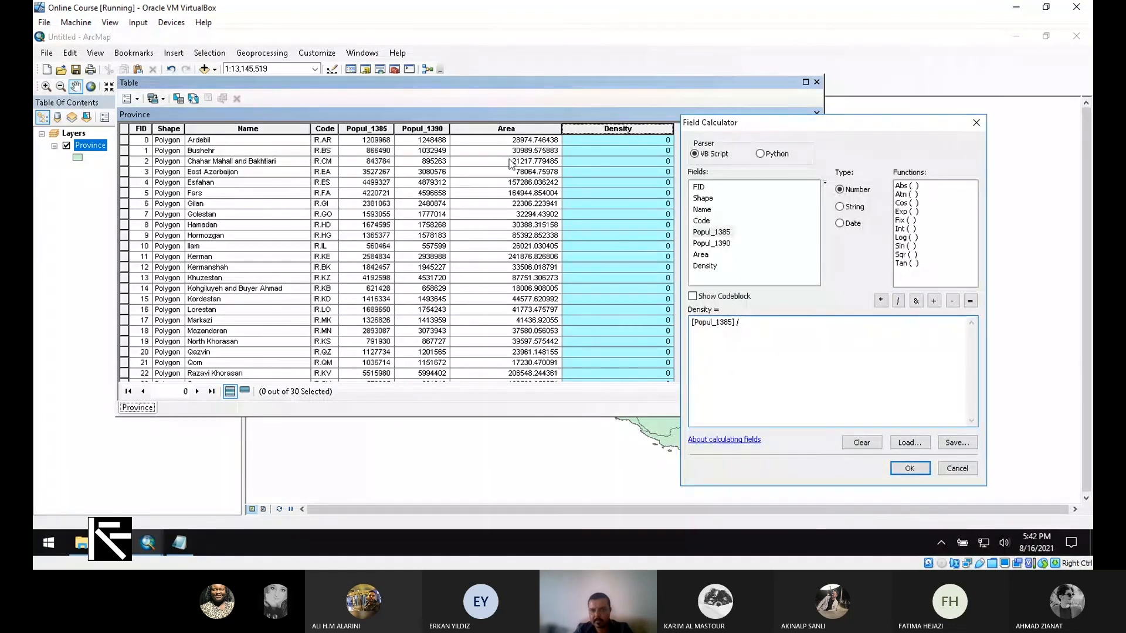
{"action": "double_click", "coordinate": [701, 254]}
{"action": "left_click_drag", "start_coordinate": [780, 323], "coordinate": [683, 327]}
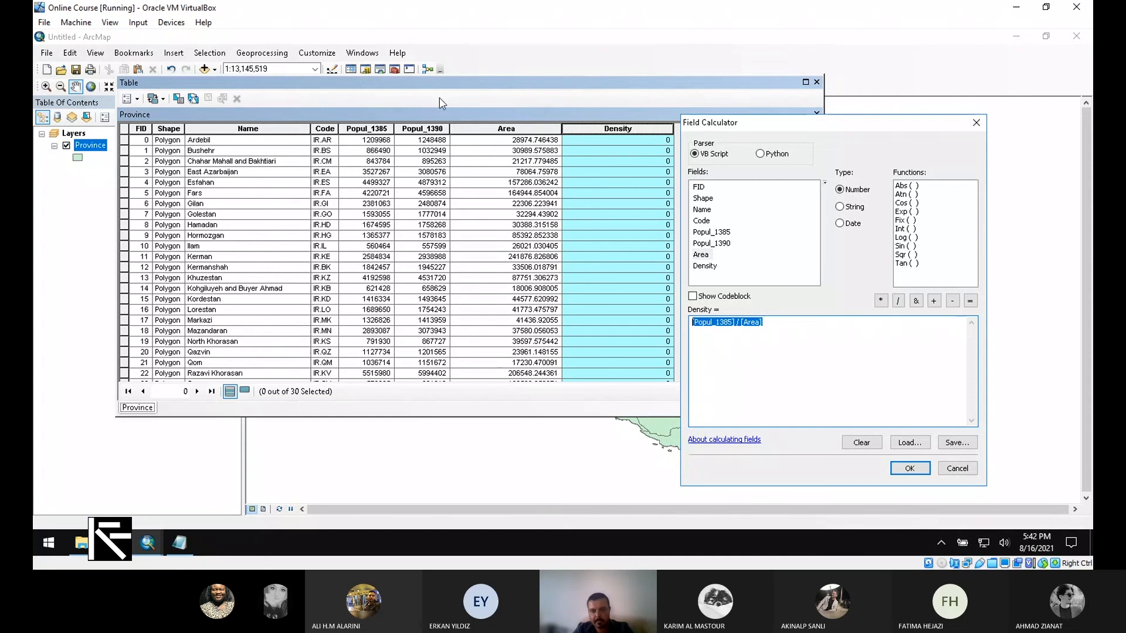
{"action": "left_click", "coordinate": [732, 329]}
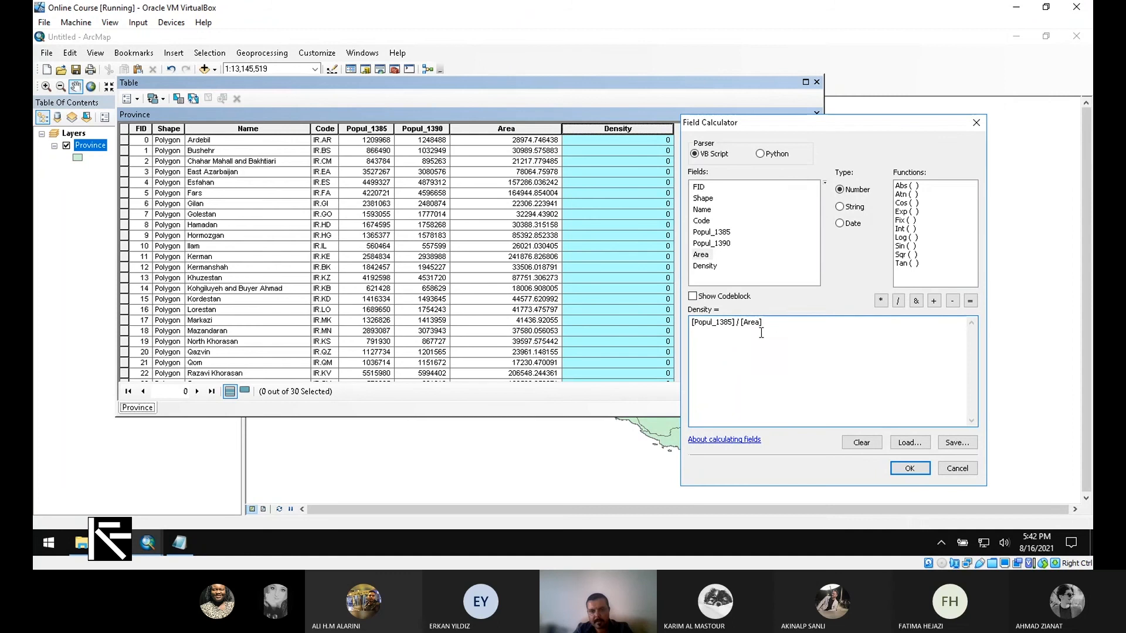
{"action": "left_click", "coordinate": [909, 468]}
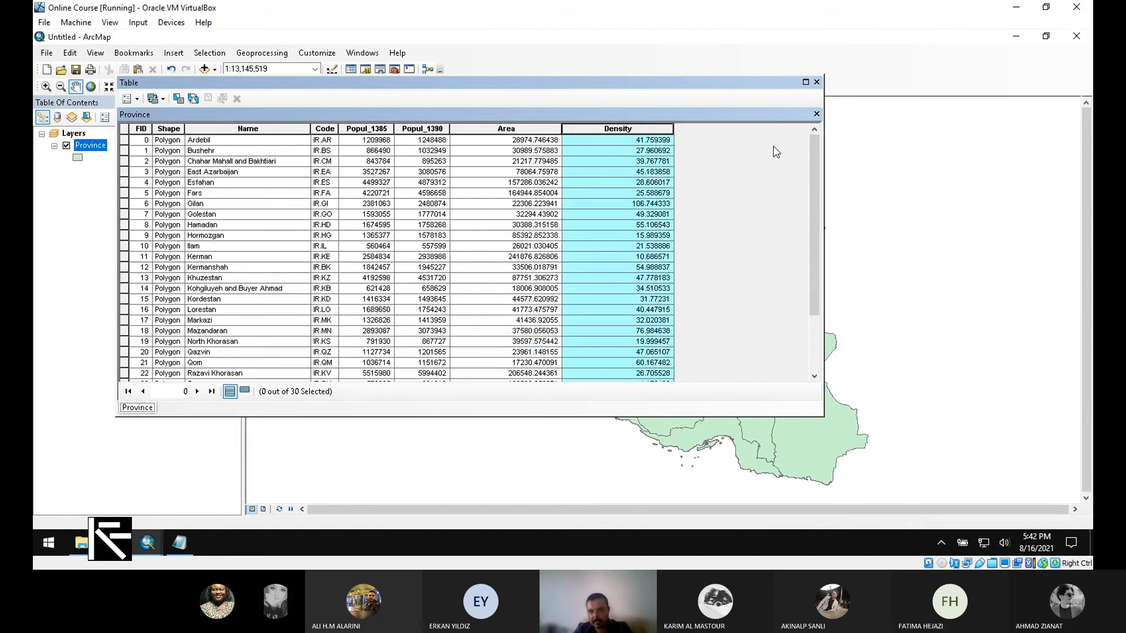
{"action": "left_click_drag", "start_coordinate": [817, 153], "coordinate": [821, 121]}
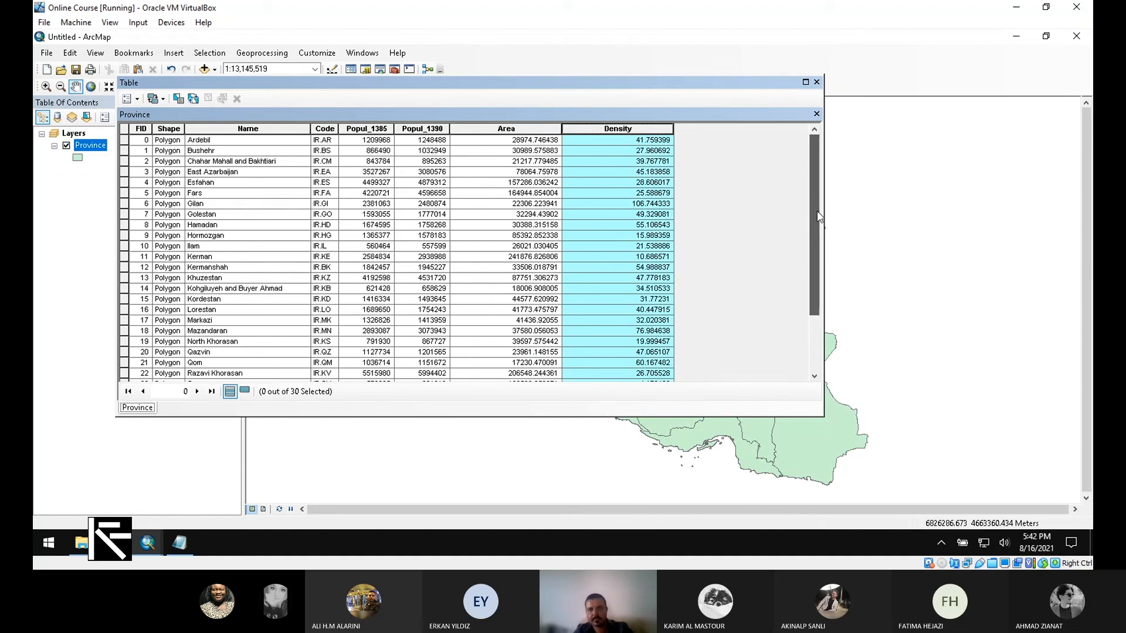
{"action": "scroll", "coordinate": [820, 217], "scroll_direction": "down", "scroll_amount": 3}
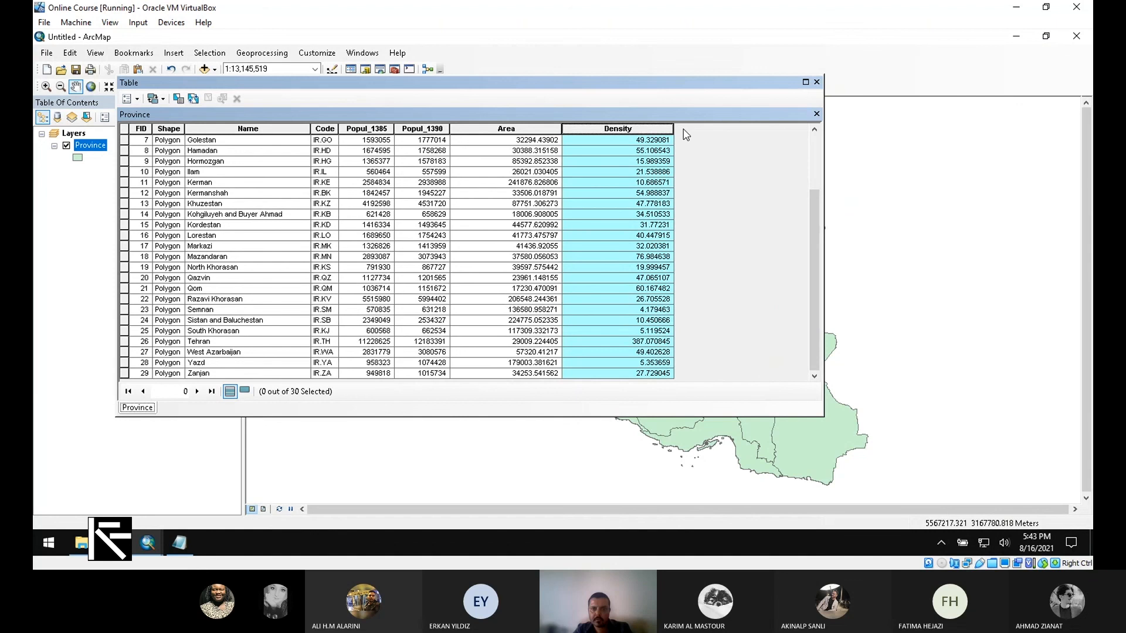
Step: Display the statistics of the Density field and examine its mean and minimum values
{"action": "right_click", "coordinate": [611, 129]}
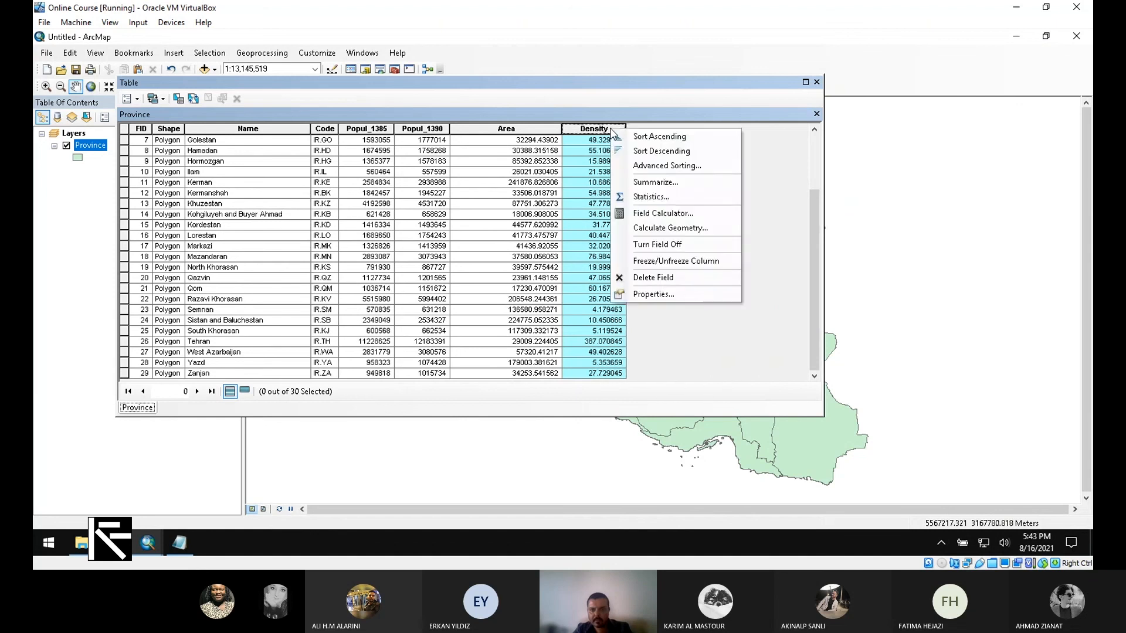
{"action": "left_click", "coordinate": [655, 197]}
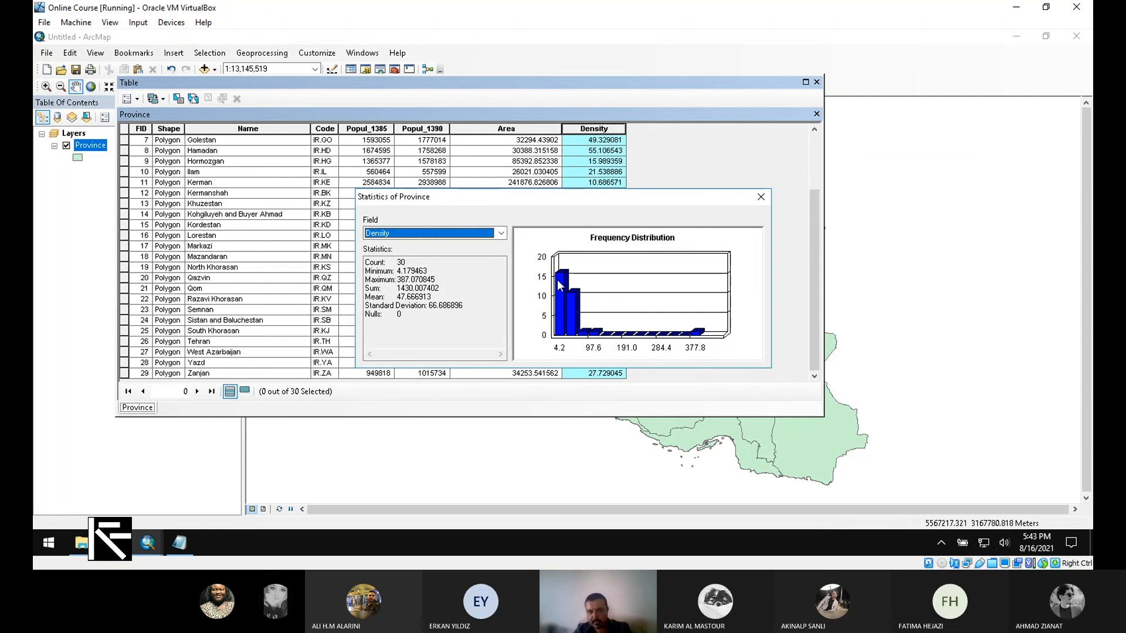
{"action": "left_click_drag", "start_coordinate": [401, 297], "coordinate": [443, 299]}
{"action": "left_click", "coordinate": [397, 297]}
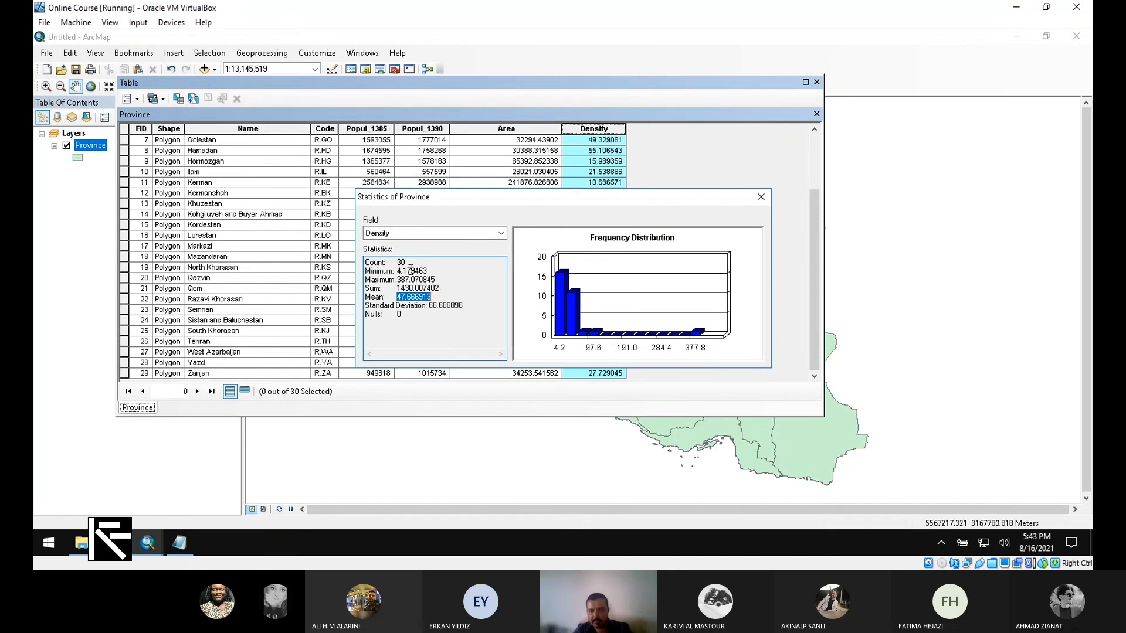
{"action": "mouse_move", "coordinate": [443, 288]}
{"action": "left_mouse_down"}
{"action": "mouse_move", "coordinate": [393, 289]}
{"action": "mouse_move", "coordinate": [402, 271]}
{"action": "mouse_move", "coordinate": [433, 271]}
{"action": "left_mouse_up"}
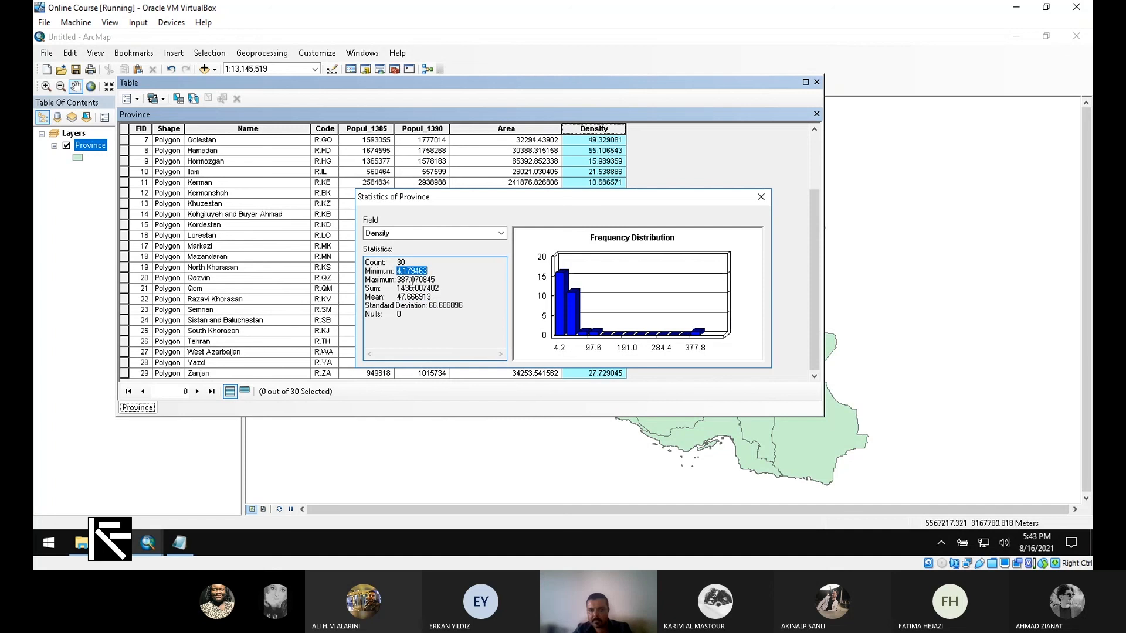
Step: View the statistics of the Area, Popul_1385 and Popul_1390 fields in turn and close the statistics report
{"action": "left_click", "coordinate": [501, 232]}
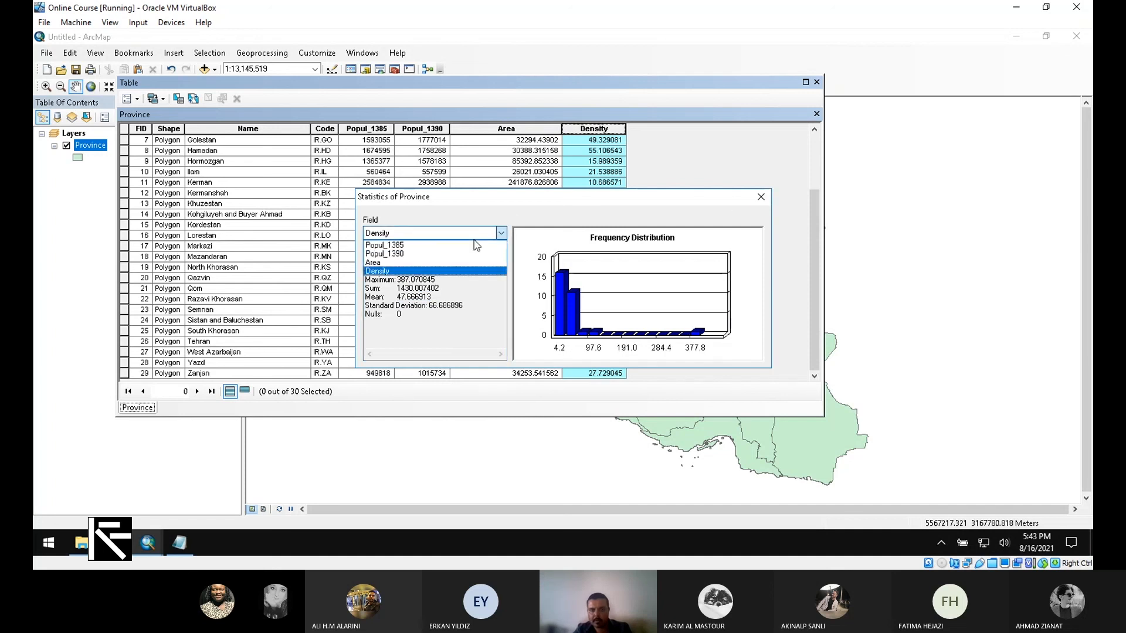
{"action": "left_click", "coordinate": [409, 265]}
{"action": "left_click", "coordinate": [431, 233]}
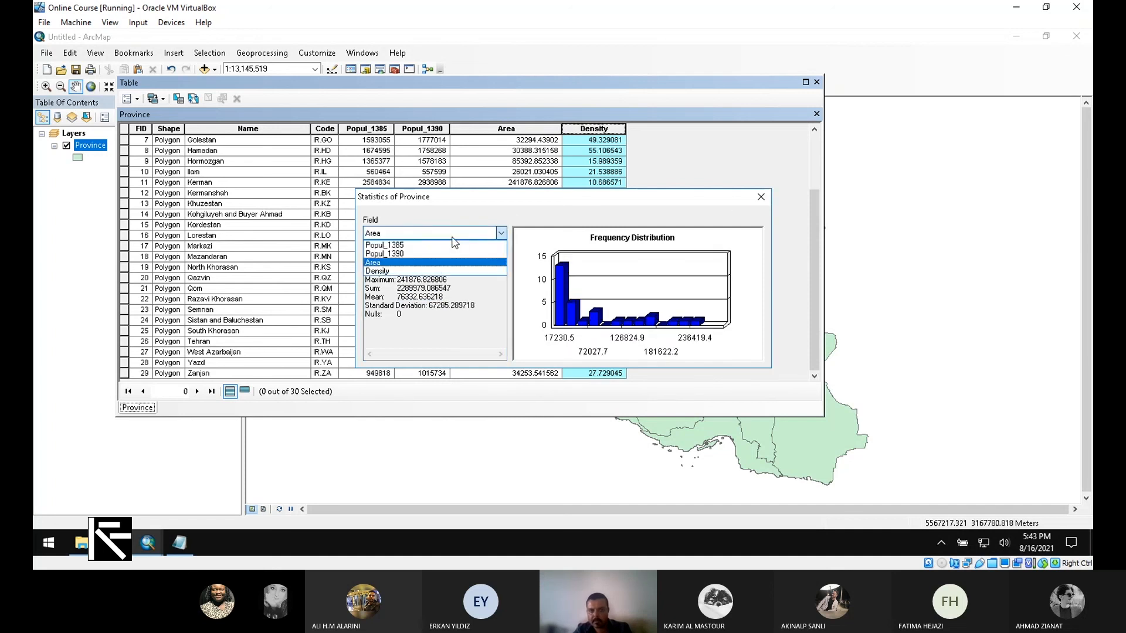
{"action": "left_click", "coordinate": [432, 246]}
{"action": "left_click", "coordinate": [434, 233]}
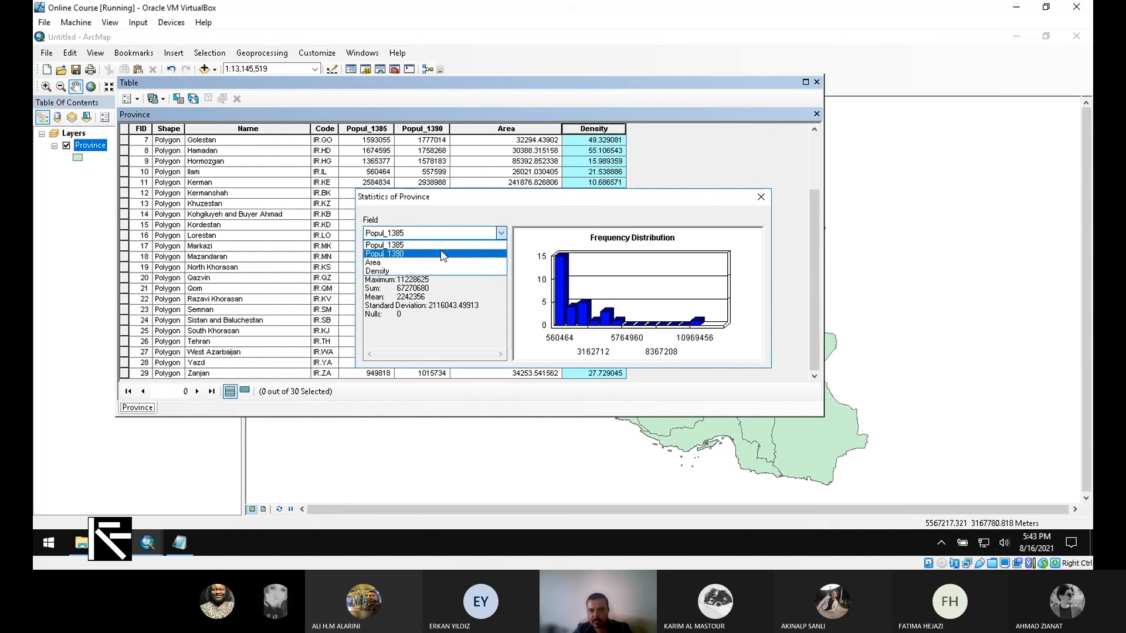
{"action": "left_click", "coordinate": [441, 256]}
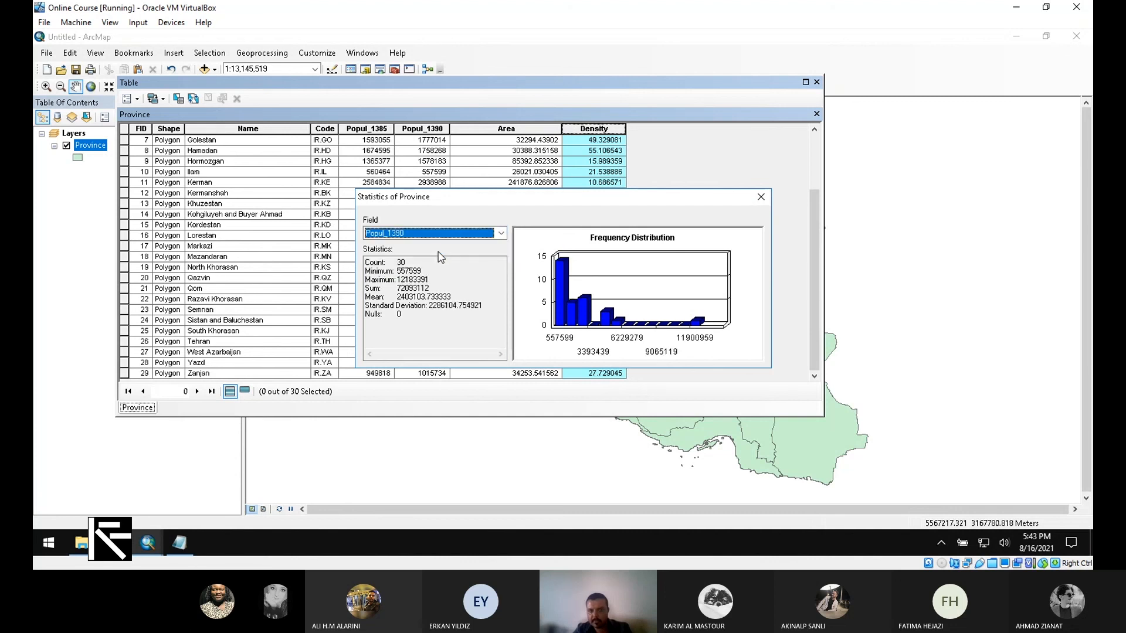
{"action": "left_click", "coordinate": [761, 197]}
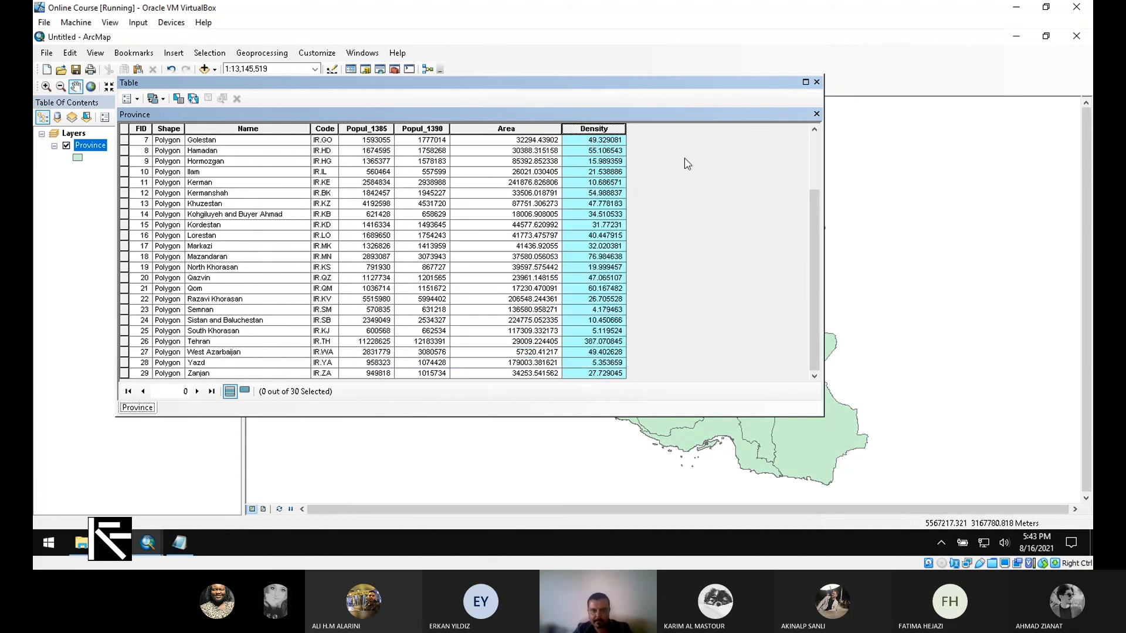
Step: Sort the Province records by Density in ascending order and re-sort them in descending order
{"action": "right_click", "coordinate": [603, 129]}
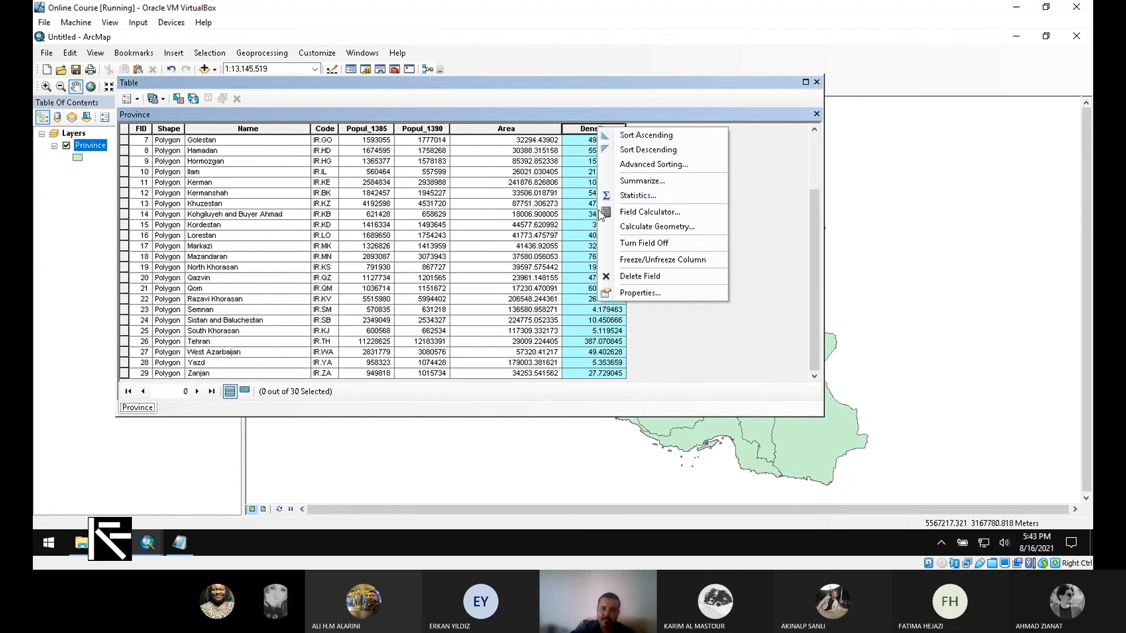
{"action": "left_click", "coordinate": [645, 135]}
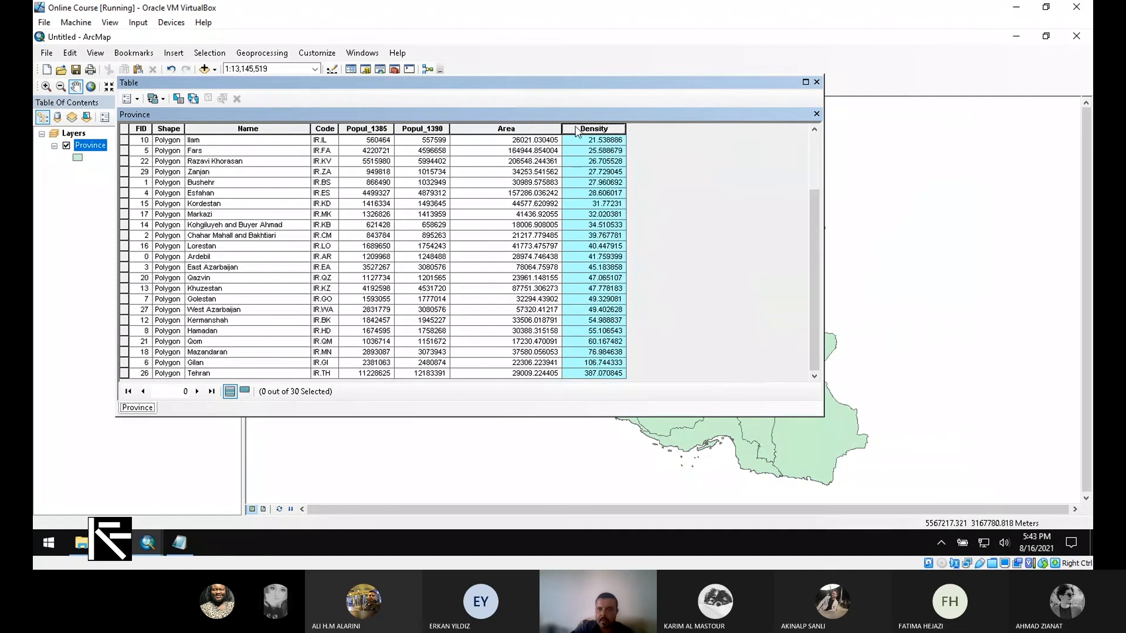
{"action": "right_click", "coordinate": [577, 131]}
{"action": "left_click", "coordinate": [698, 154]}
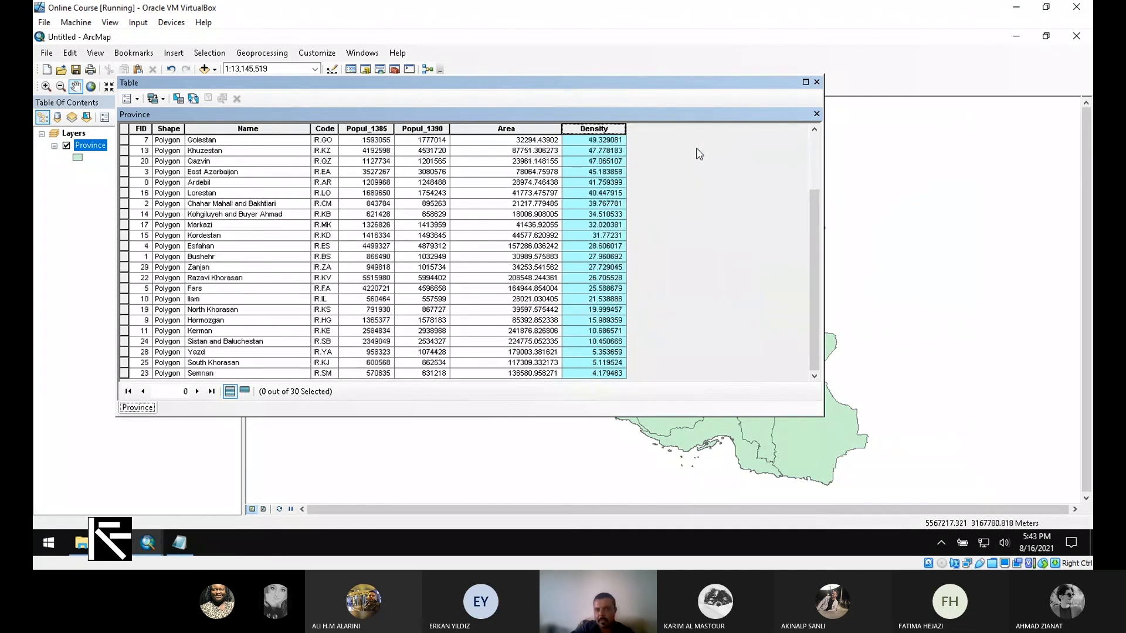
Step: Move the attribute table clear of the table of contents and review the sorted records from the first row
{"action": "right_click", "coordinate": [585, 127]}
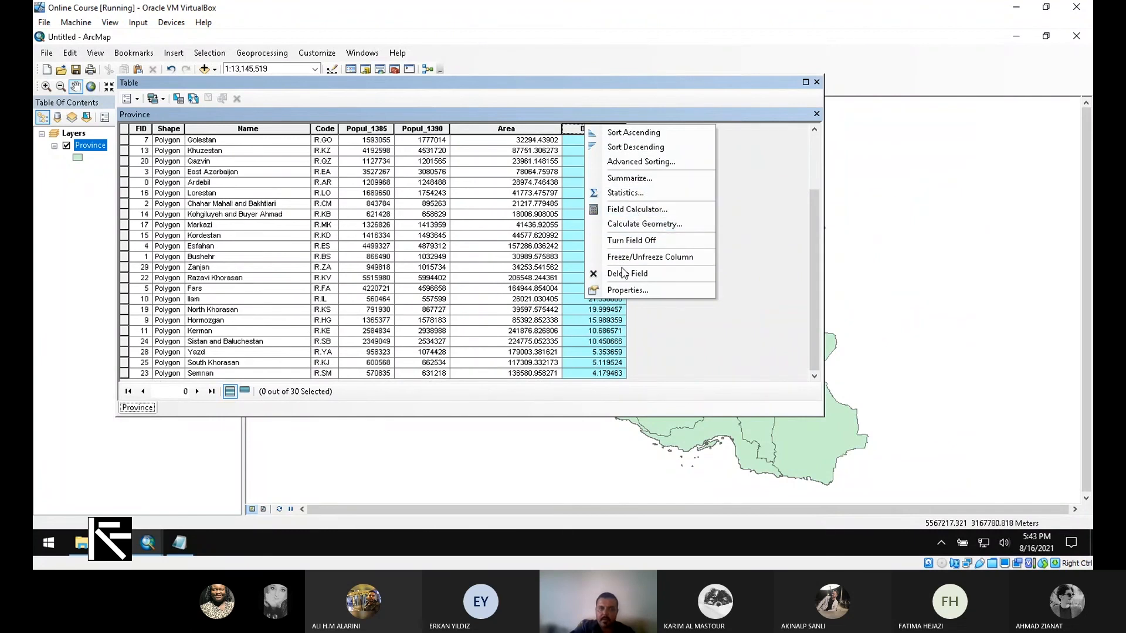
{"action": "left_click", "coordinate": [621, 94]}
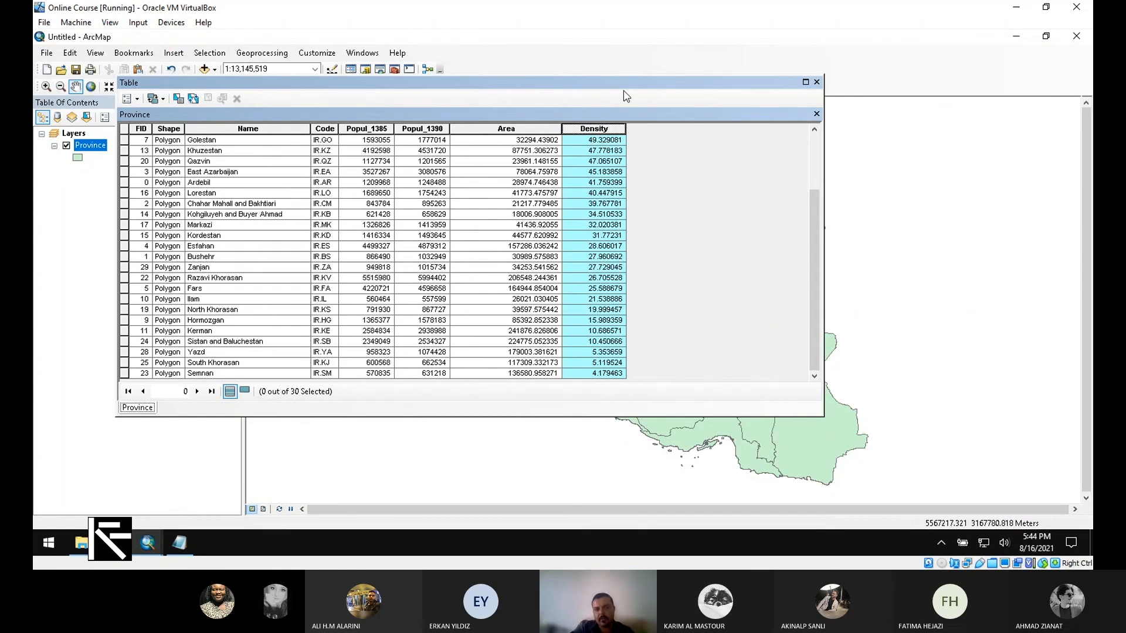
{"action": "left_click_drag", "start_coordinate": [627, 95], "coordinate": [715, 138]}
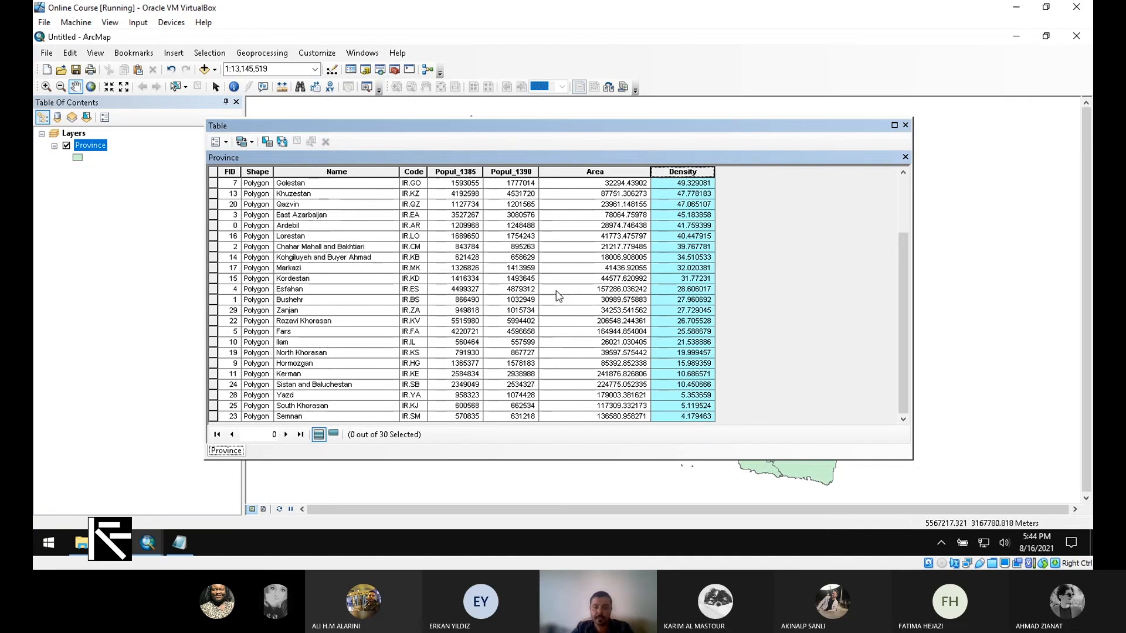
{"action": "left_click_drag", "start_coordinate": [905, 306], "coordinate": [912, 200]}
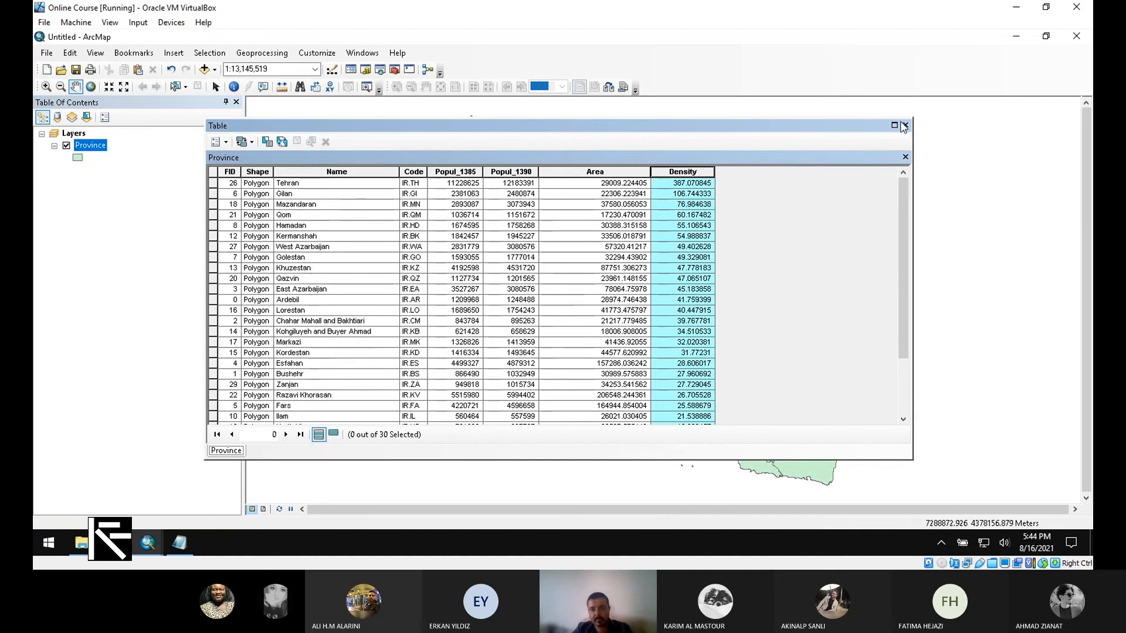